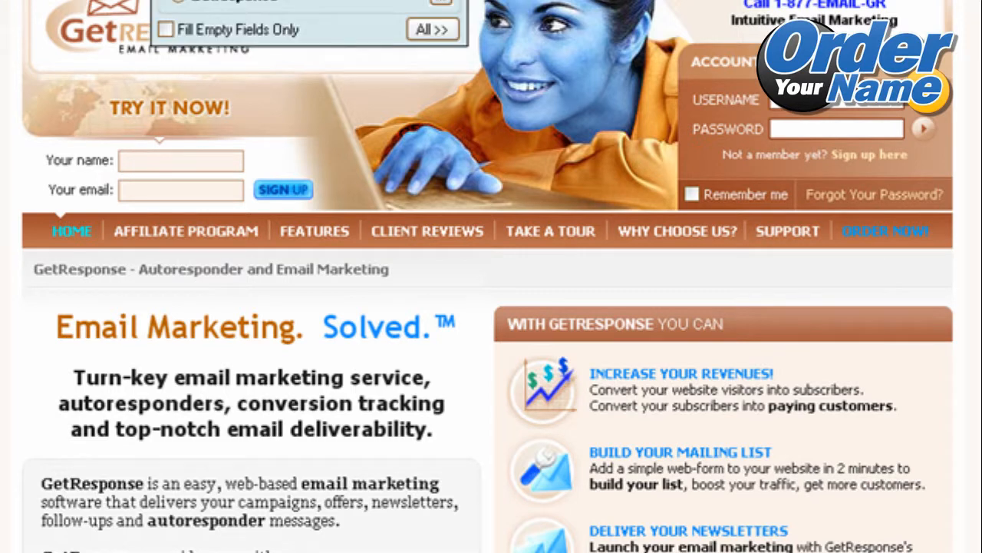
Step: Sign in with the saved username and password and open the form for creating a new campaign
{"action": "left_click", "coordinate": [296, 2]}
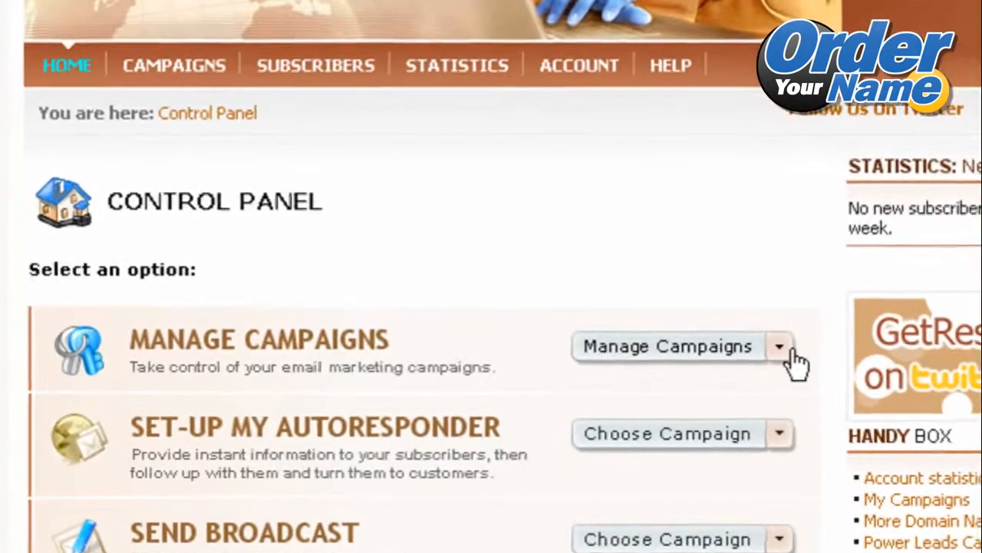
{"action": "left_click", "coordinate": [790, 351]}
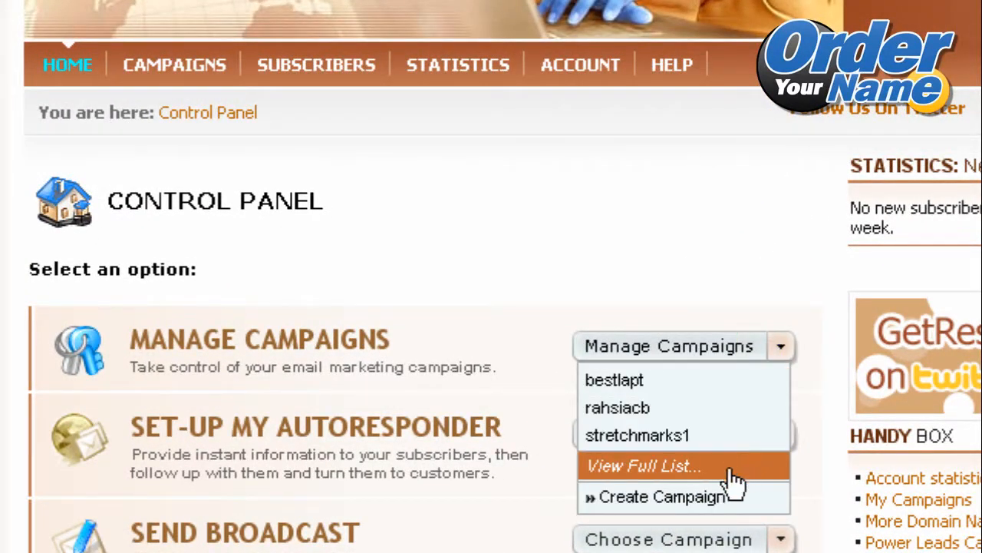
{"action": "left_click", "coordinate": [695, 496]}
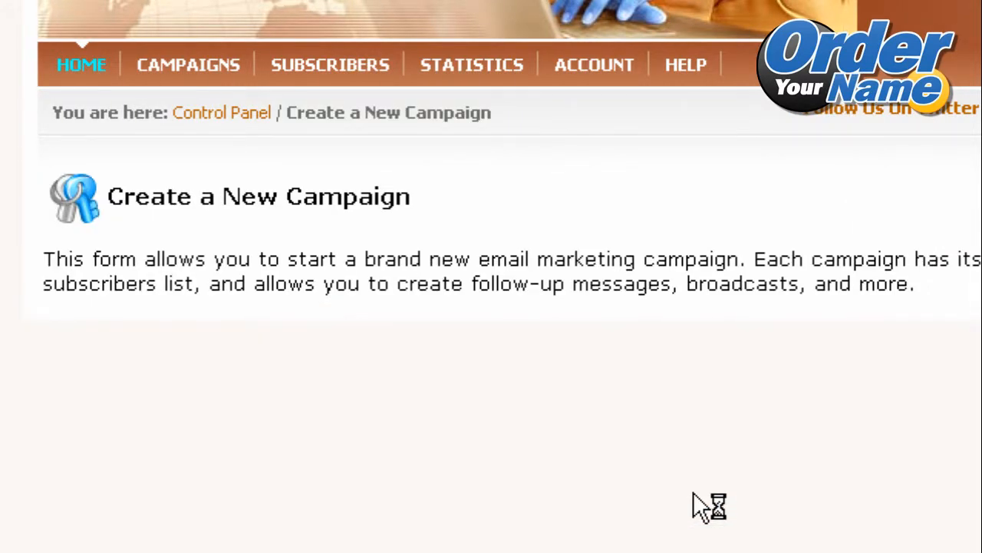
Step: Name the new campaign actualcampaign and fill in the FROM field with "Your Name" and the sender's e-mail address
{"action": "scroll", "coordinate": [491, 307], "scroll_direction": "down", "scroll_amount": 5}
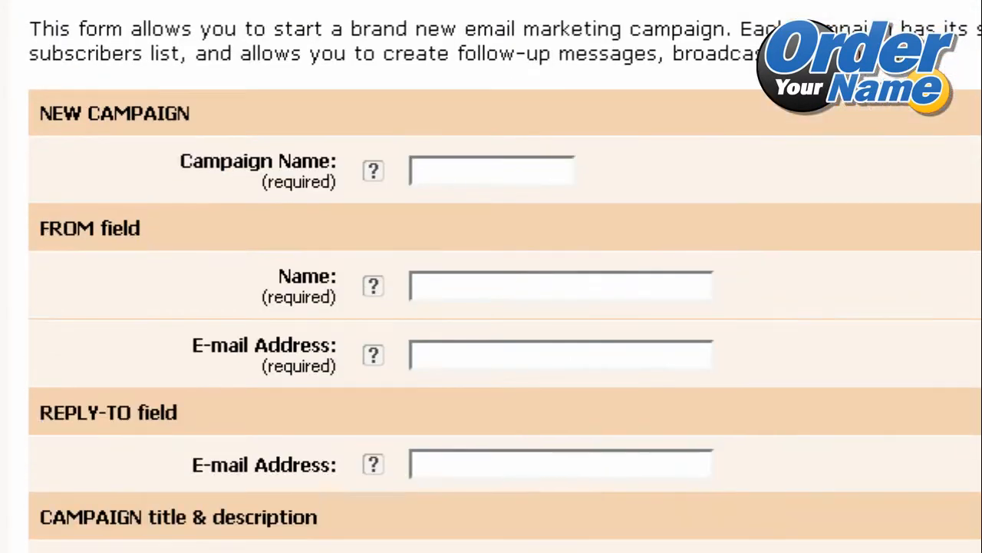
{"action": "scroll", "coordinate": [491, 307], "scroll_direction": "up", "scroll_amount": 1}
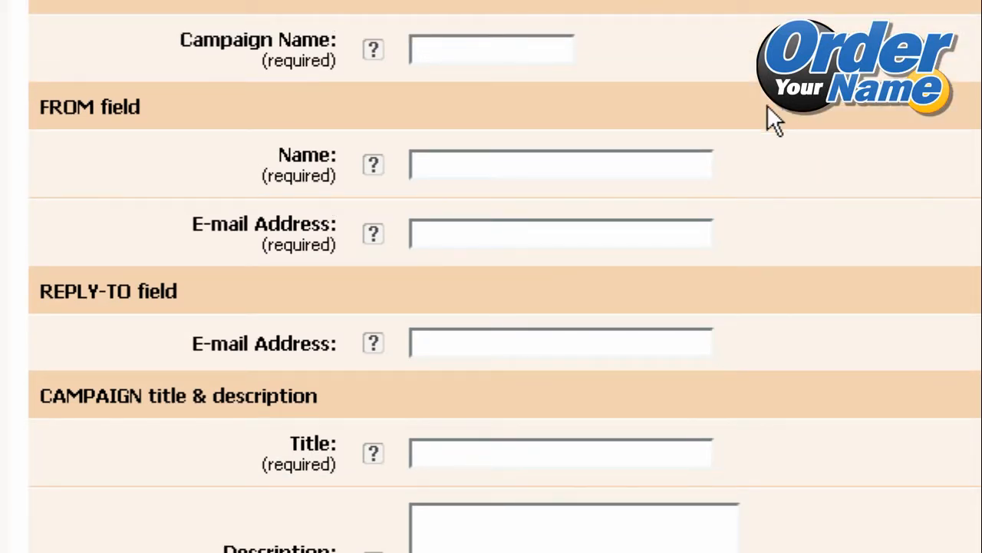
{"action": "left_click", "coordinate": [452, 59]}
{"action": "type", "text": "actualcampaign"}
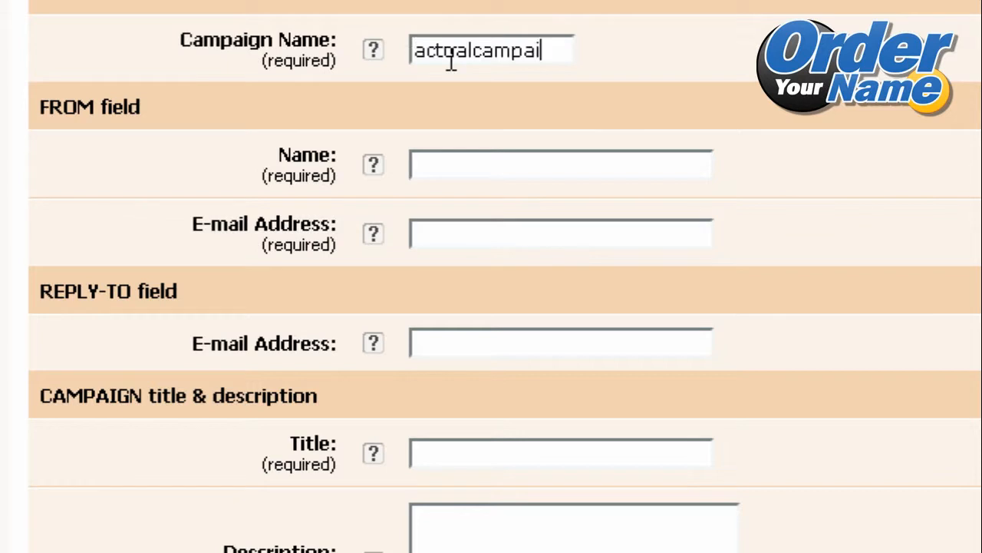
{"action": "key", "text": "Tab"}
{"action": "type", "text": "Your Name"}
{"action": "key", "text": "Tab"}
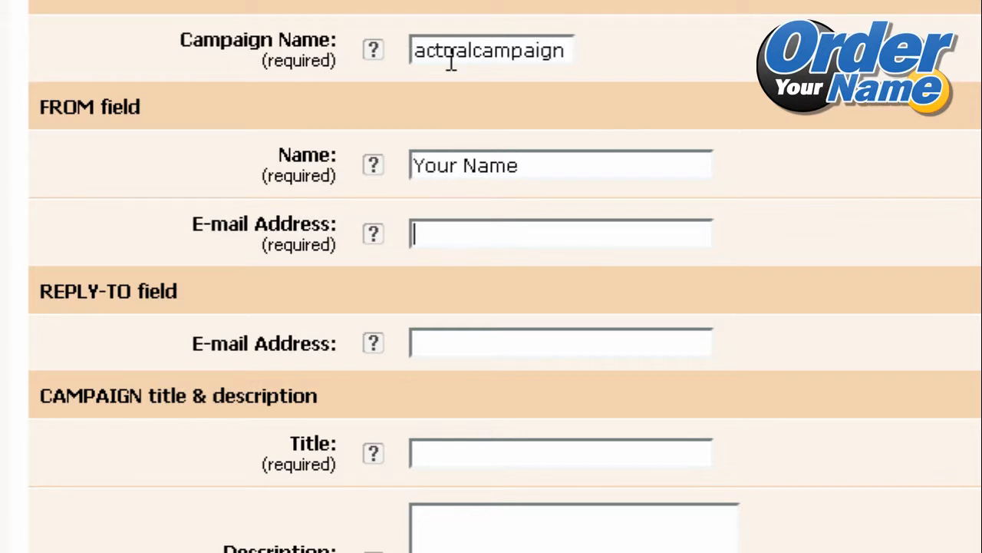
{"action": "type", "text": "youremail@gmail.co"}
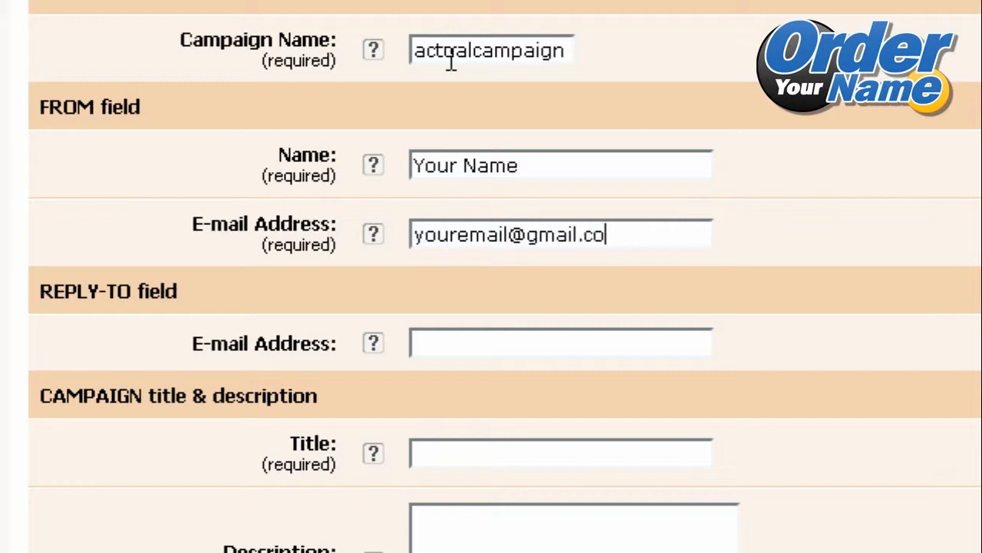
{"action": "type", "text": "m"}
Step: Fill in the REPLY-TO field with the site's support e-mail address
{"action": "scroll", "coordinate": [524, 173], "scroll_direction": "down", "scroll_amount": 1}
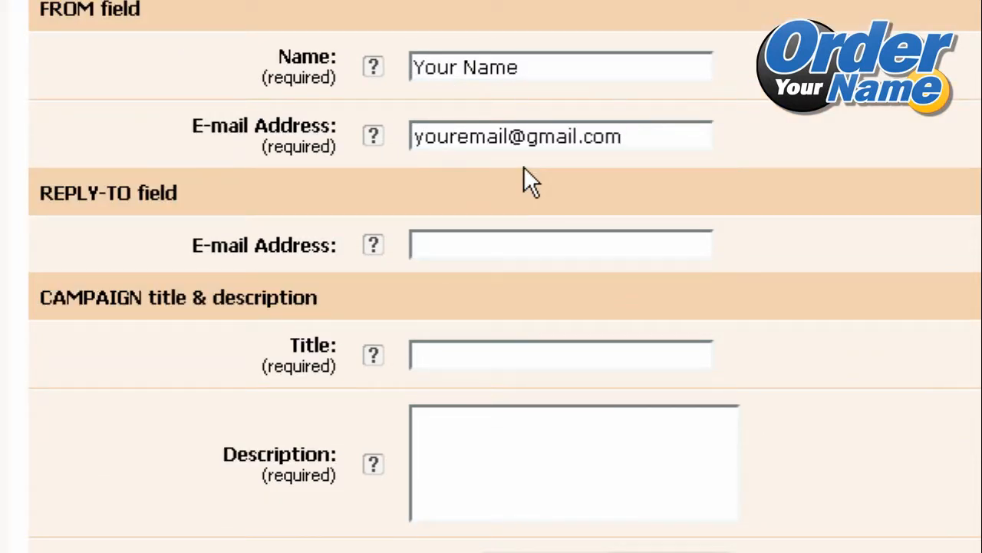
{"action": "left_click_drag", "start_coordinate": [638, 138], "coordinate": [398, 134]}
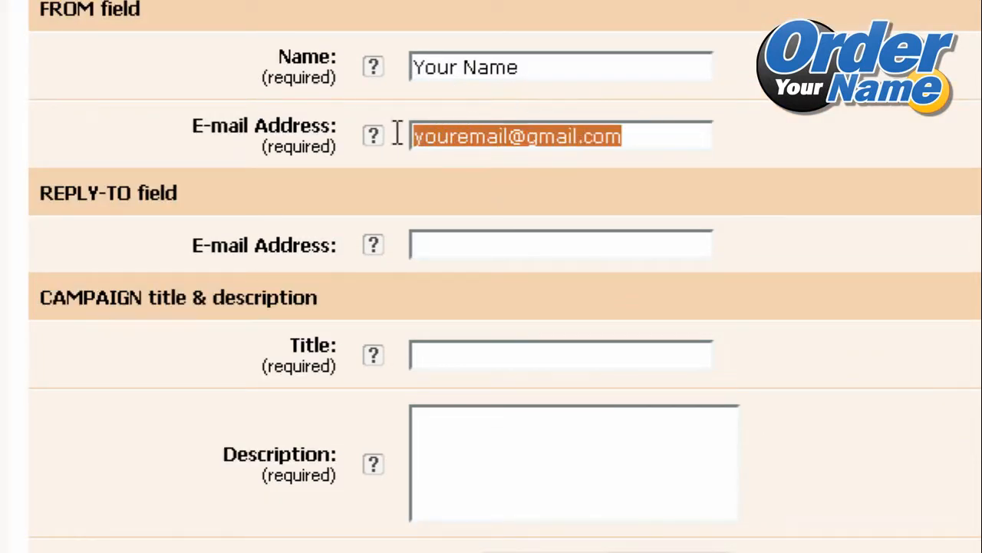
{"action": "left_click", "coordinate": [457, 247]}
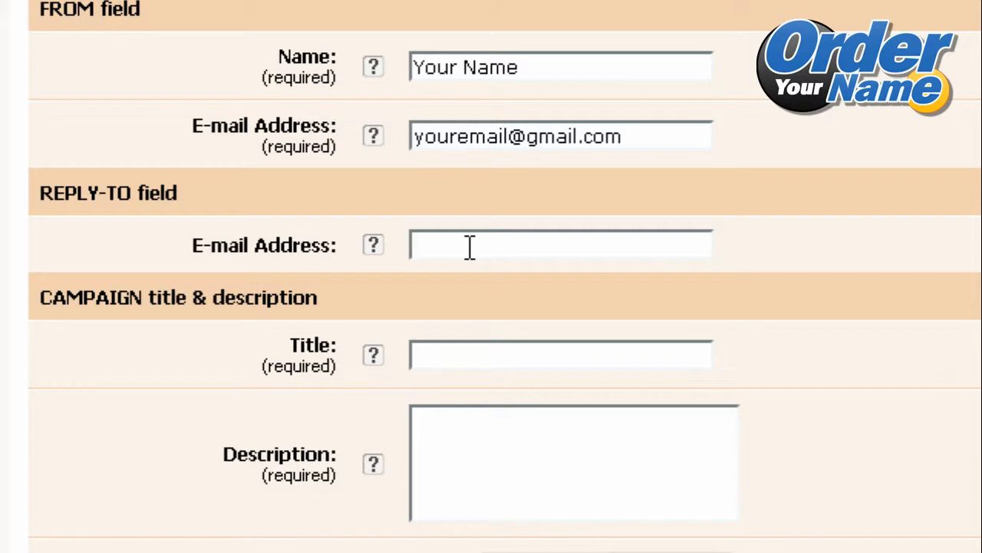
{"action": "type", "text": "support@youractualurl.com"}
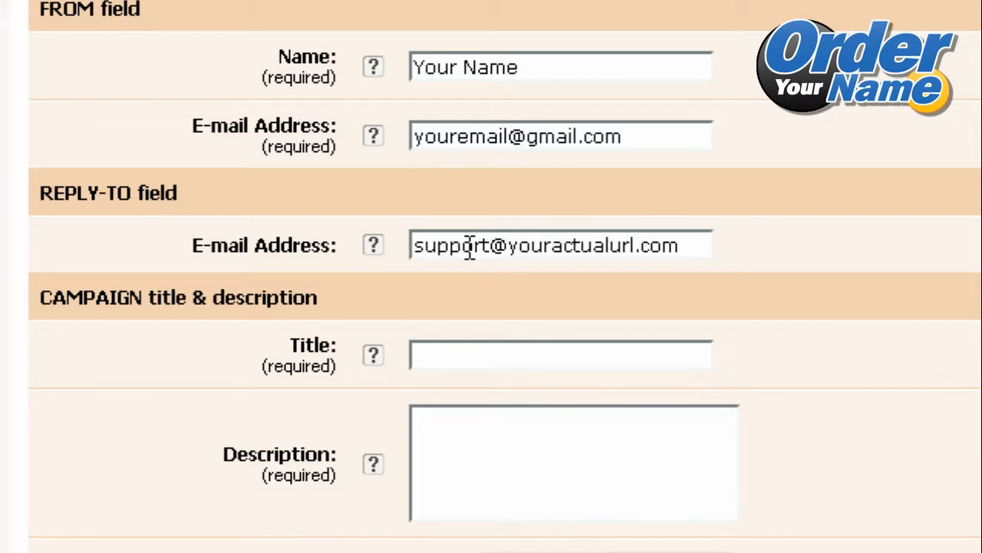
Step: Create the campaign with the title "My First Campaign" and the description "Subscribe to my blog for the latest tips"
{"action": "key", "text": "Tab"}
{"action": "type", "text": "My First Campaign"}
{"action": "key", "text": "Tab"}
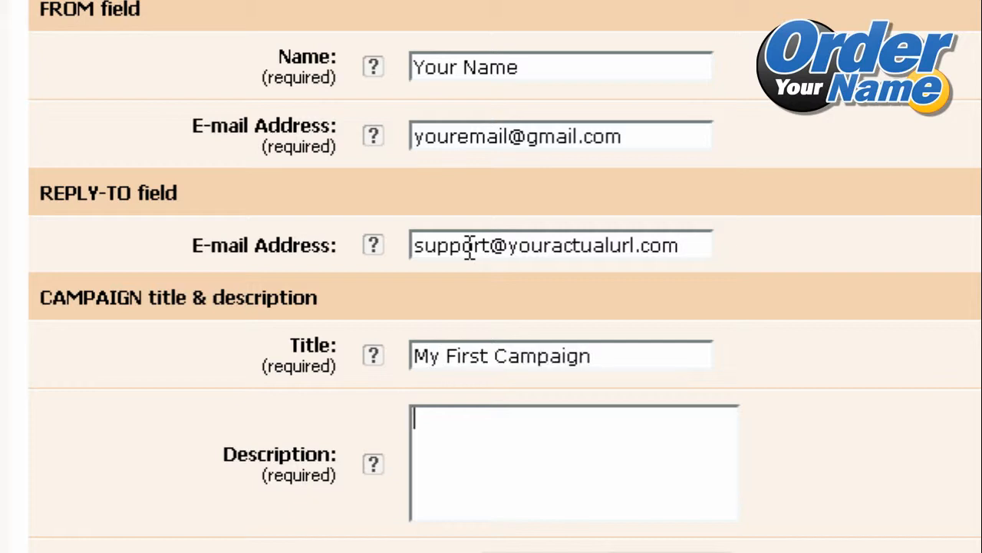
{"action": "type", "text": "Subscribe to my blog for the latest tips"}
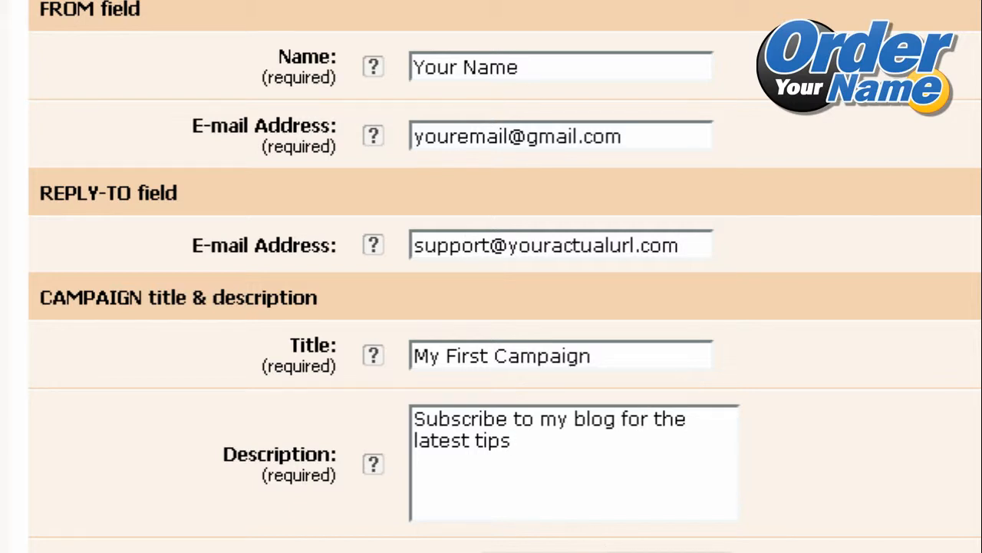
{"action": "left_click", "coordinate": [578, 552]}
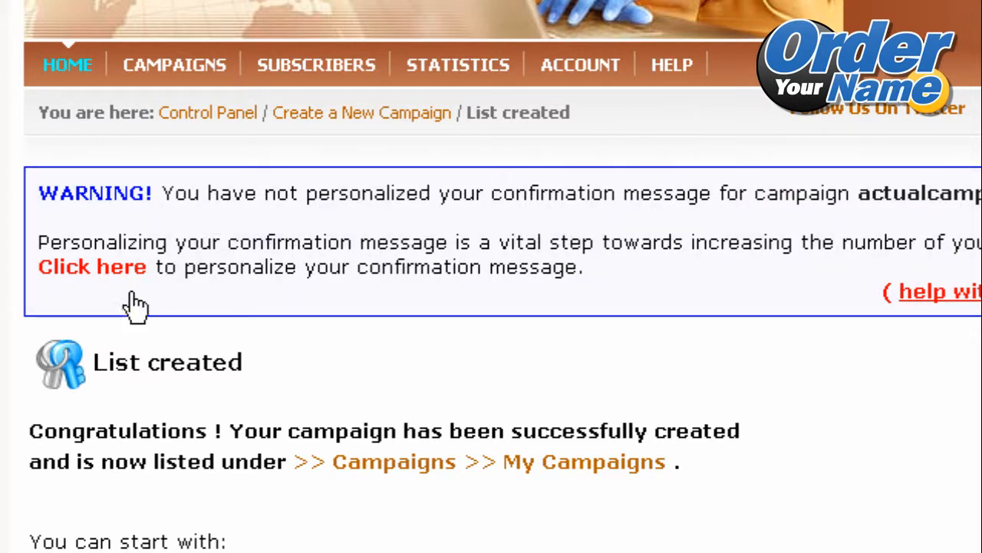
Step: Open the confirmation message personalization and set the subject to "Action Requested - please verify your subscription."
{"action": "left_click", "coordinate": [108, 274]}
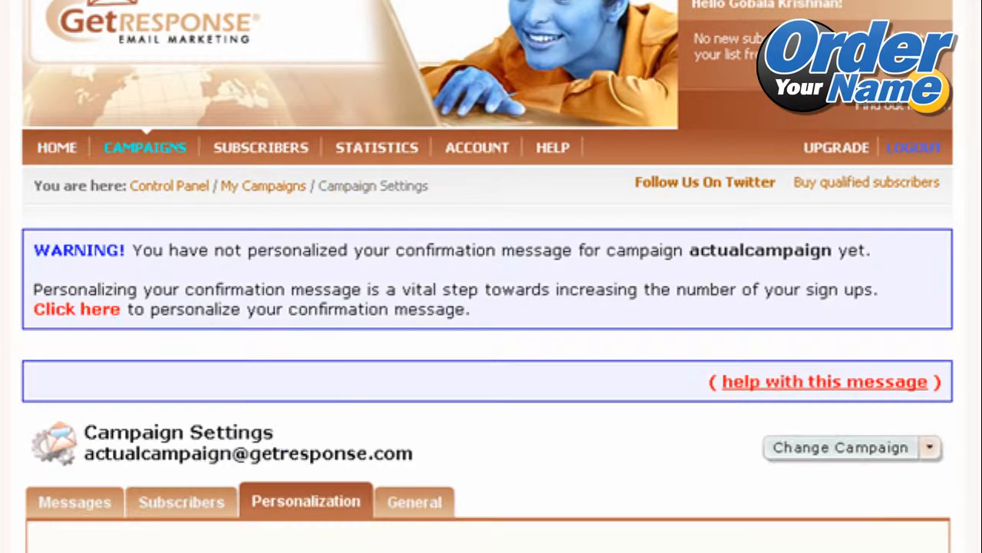
{"action": "scroll", "coordinate": [488, 307], "scroll_direction": "down", "scroll_amount": 6}
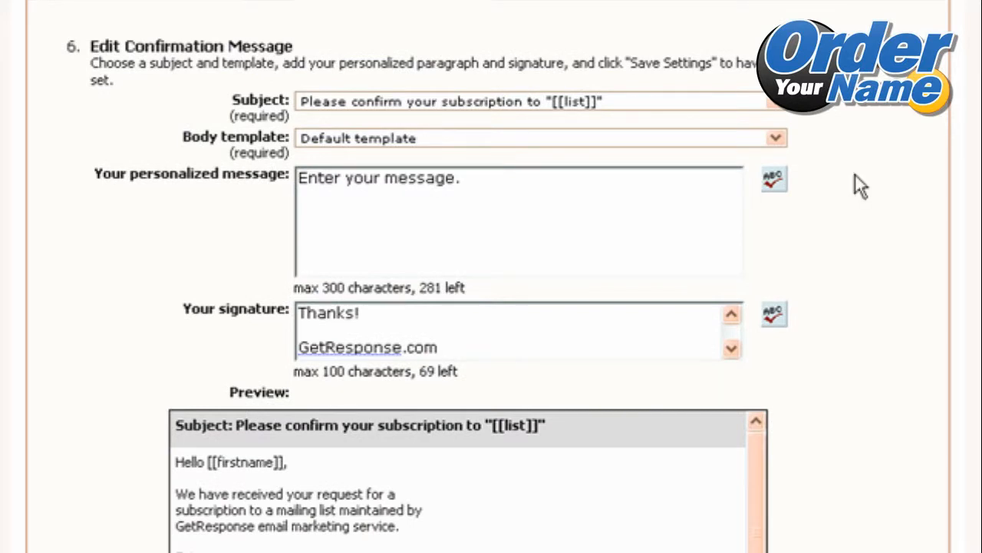
{"action": "left_click", "coordinate": [767, 113]}
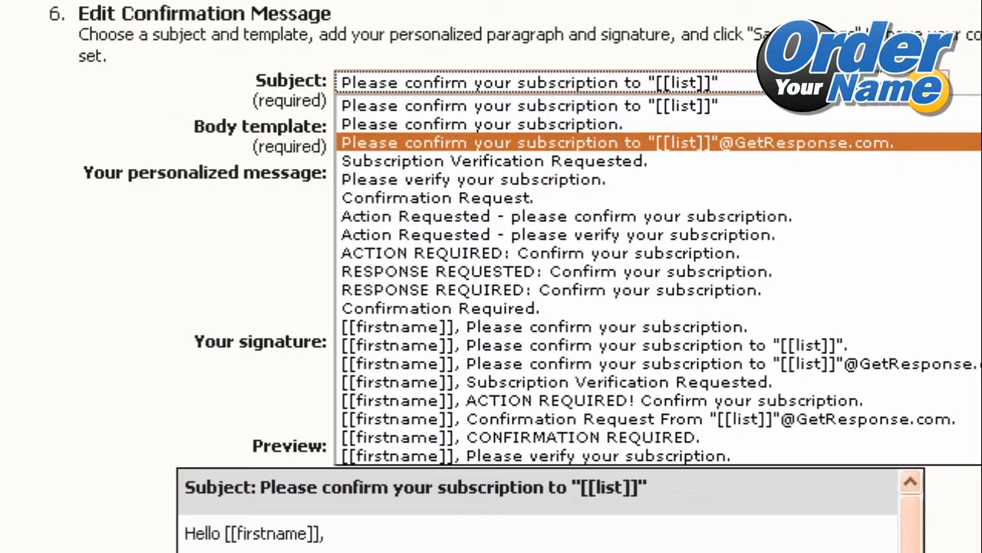
{"action": "scroll", "coordinate": [606, 280], "scroll_direction": "down", "scroll_amount": 15}
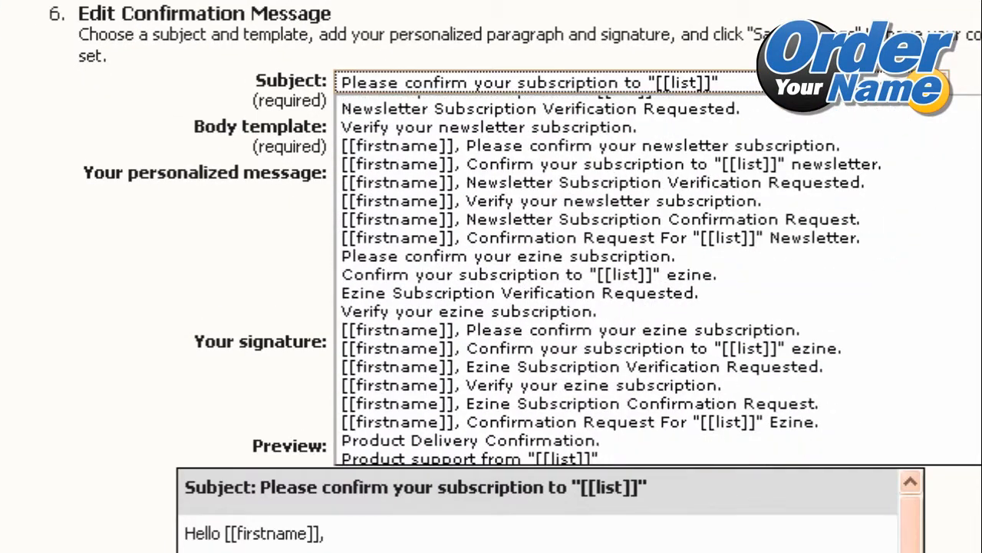
{"action": "scroll", "coordinate": [583, 280], "scroll_direction": "up", "scroll_amount": 4}
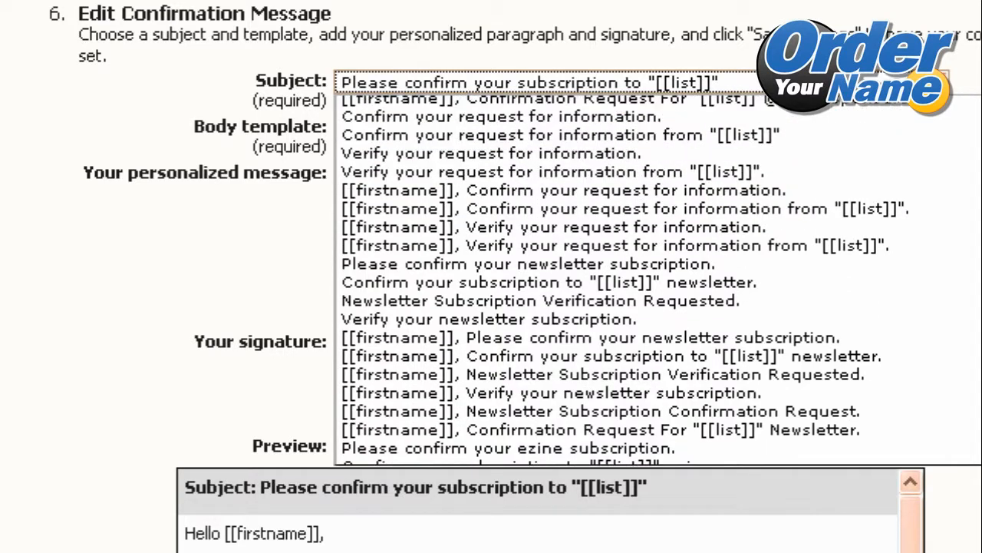
{"action": "scroll", "coordinate": [658, 279], "scroll_direction": "up", "scroll_amount": 8}
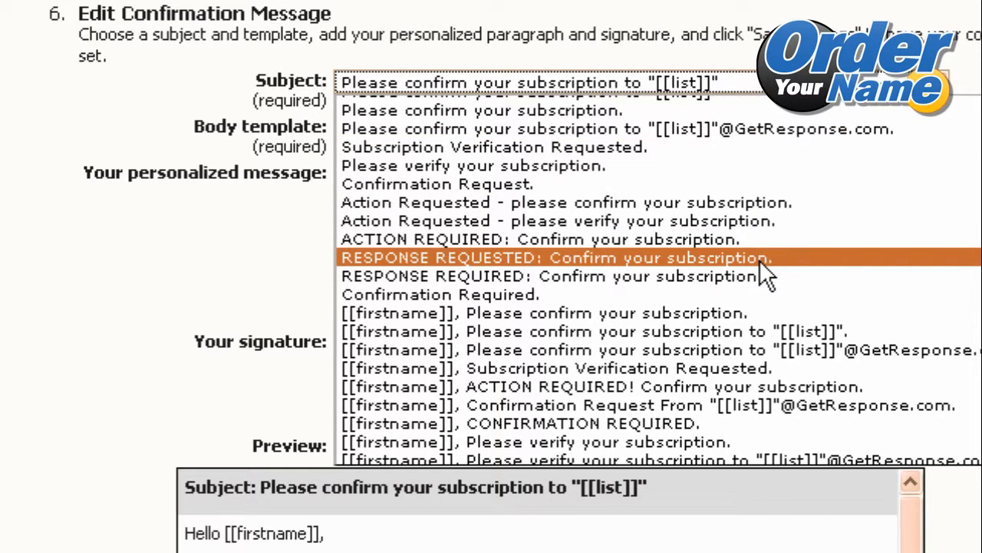
{"action": "scroll", "coordinate": [658, 279], "scroll_direction": "down", "scroll_amount": 8}
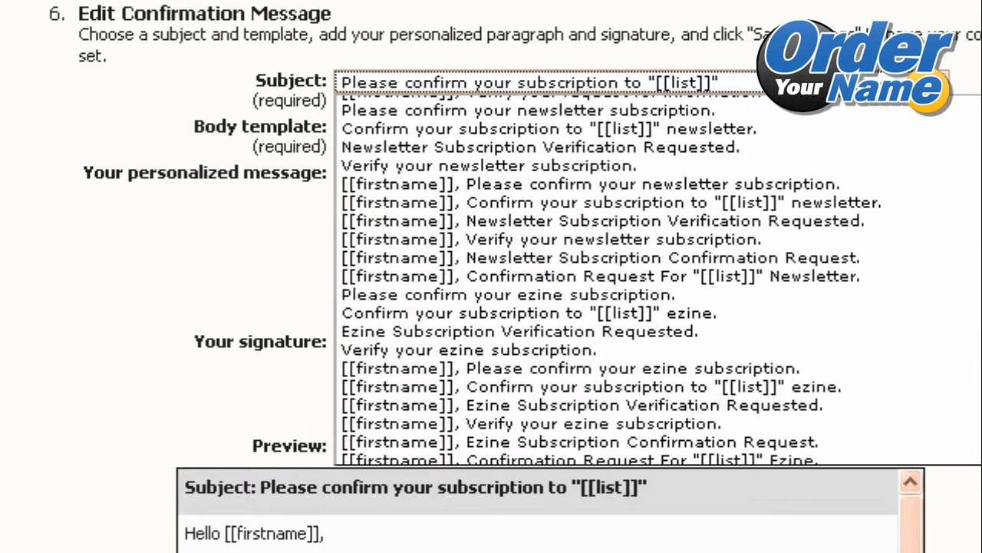
{"action": "scroll", "coordinate": [658, 280], "scroll_direction": "up", "scroll_amount": 8}
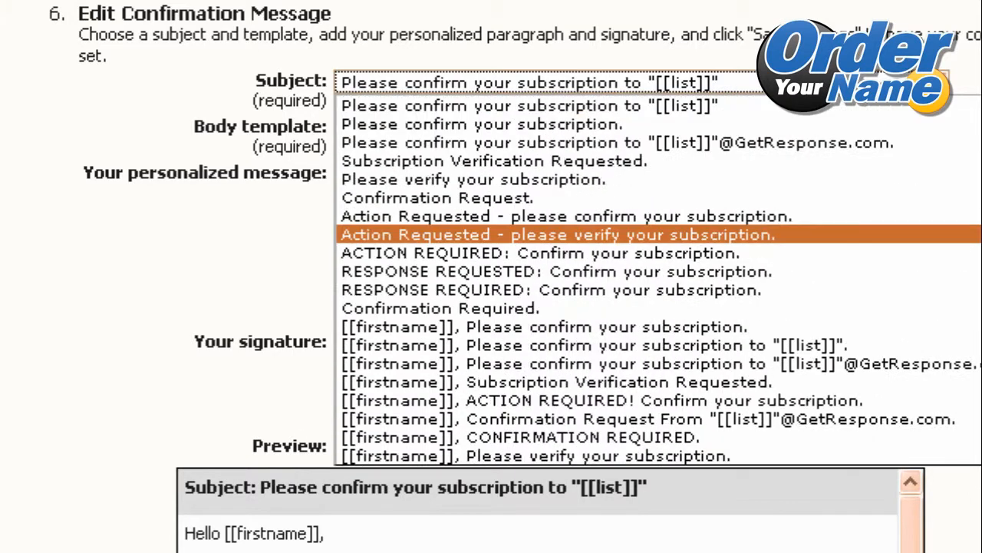
{"action": "left_click", "coordinate": [664, 234]}
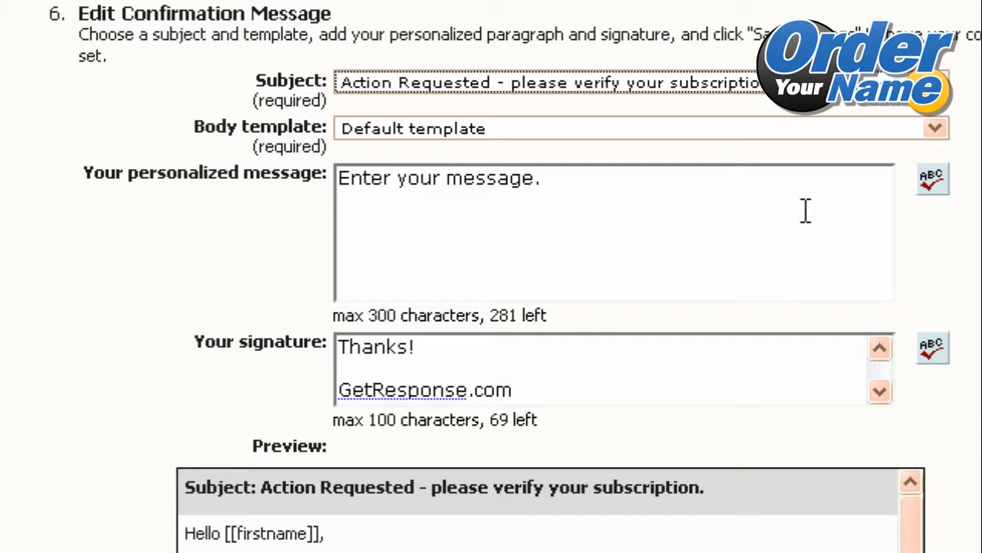
Step: Set the confirmation message's body template to eBook request
{"action": "left_click", "coordinate": [935, 129]}
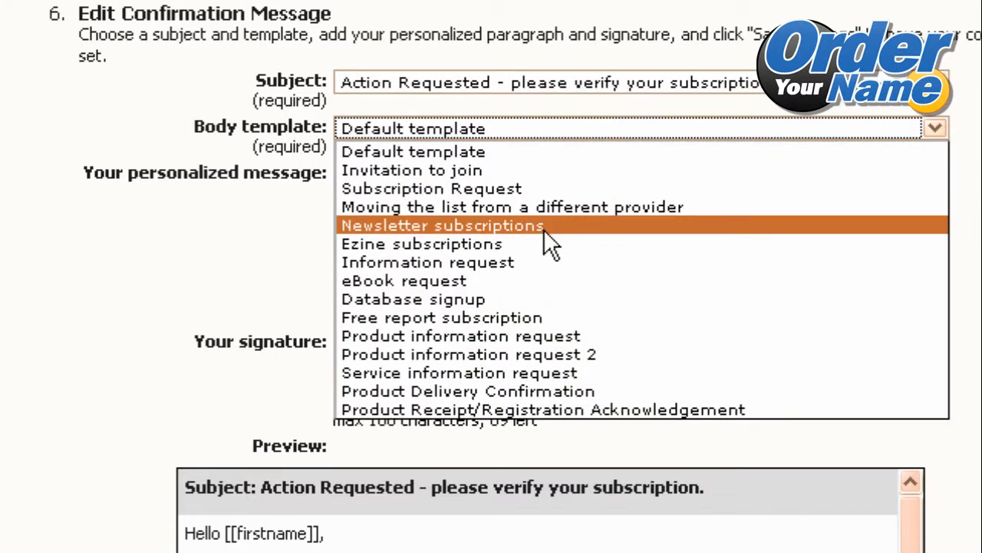
{"action": "left_click", "coordinate": [915, 532]}
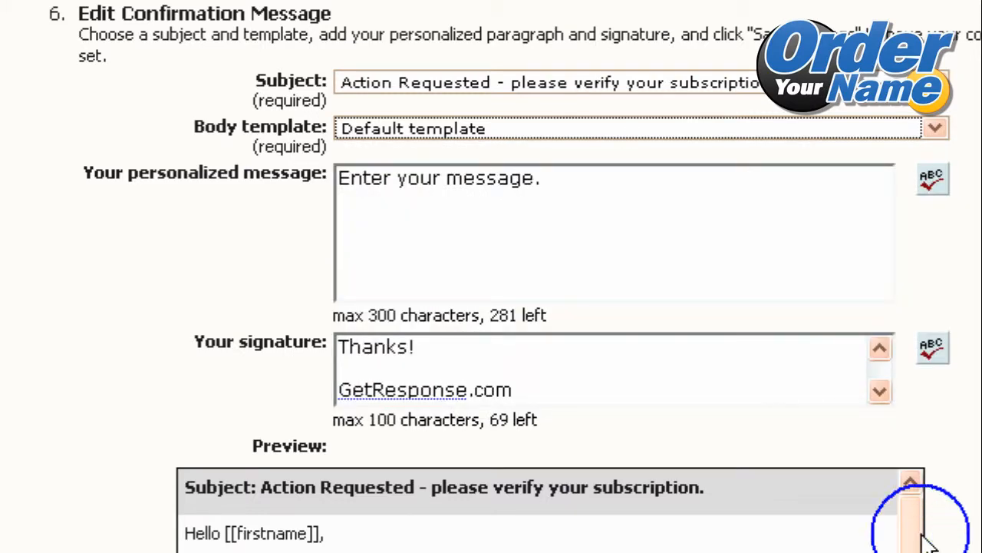
{"action": "left_click", "coordinate": [407, 552]}
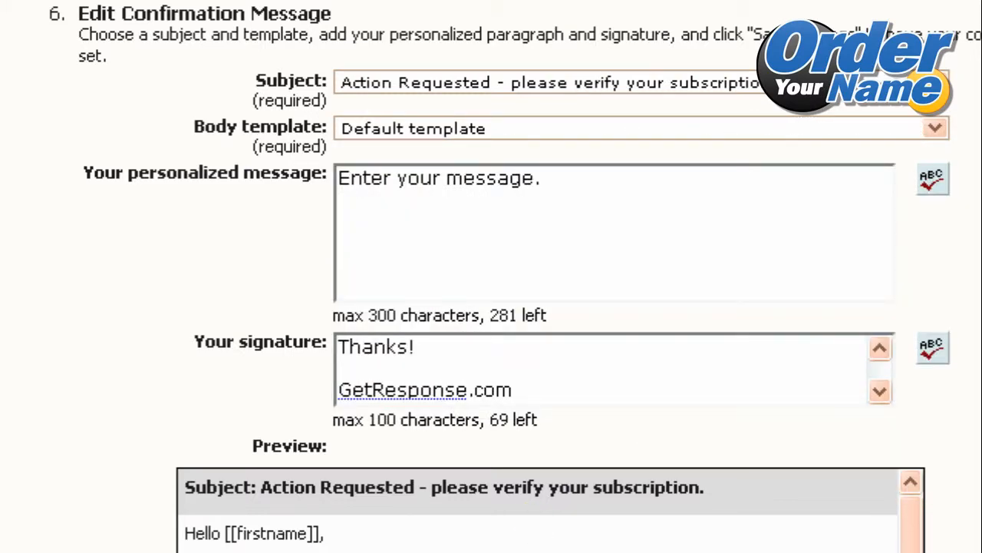
{"action": "left_click", "coordinate": [938, 129]}
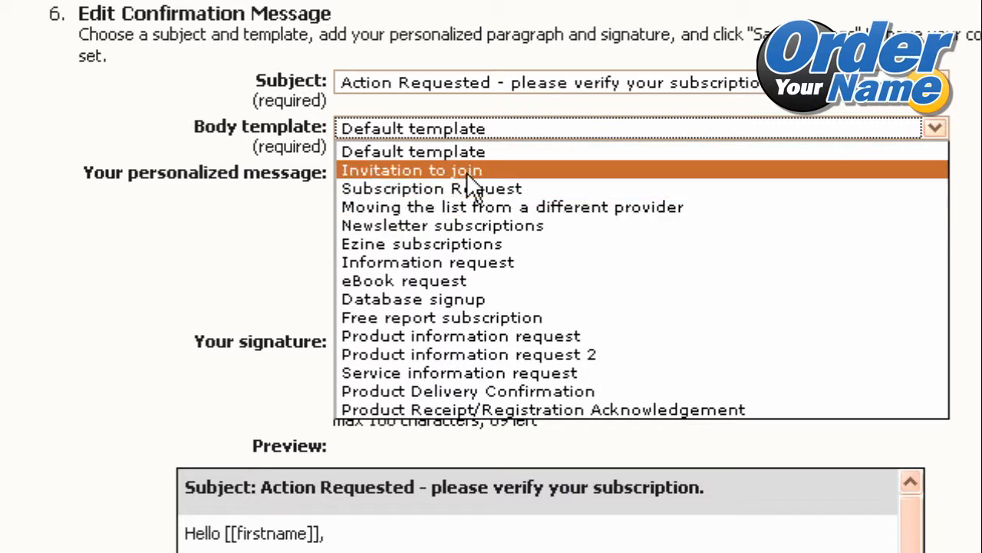
{"action": "left_click", "coordinate": [490, 285]}
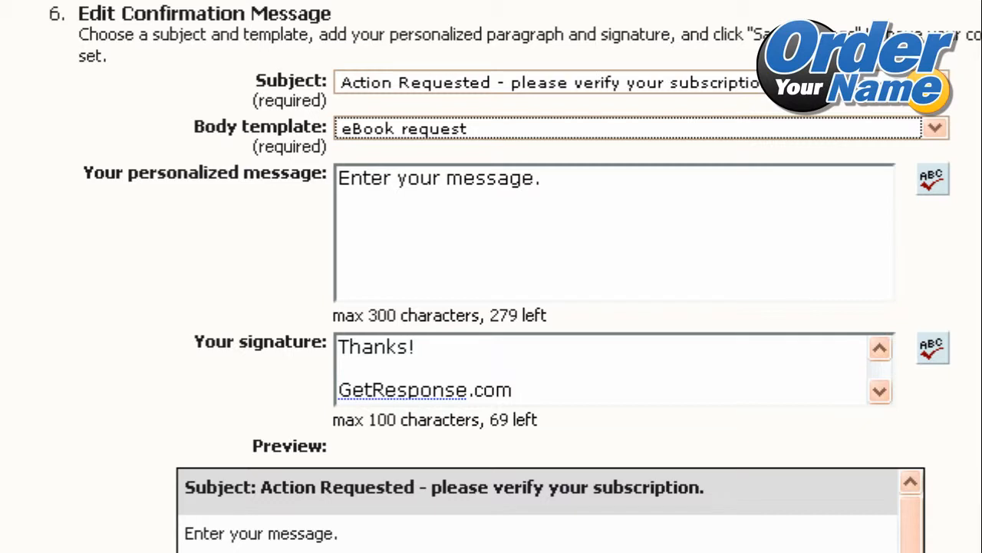
Step: Replace the placeholder personalized message with "Thank you for downloading my ebook.."
{"action": "left_click_drag", "start_coordinate": [186, 532], "coordinate": [340, 534]}
{"action": "left_click", "coordinate": [337, 533]}
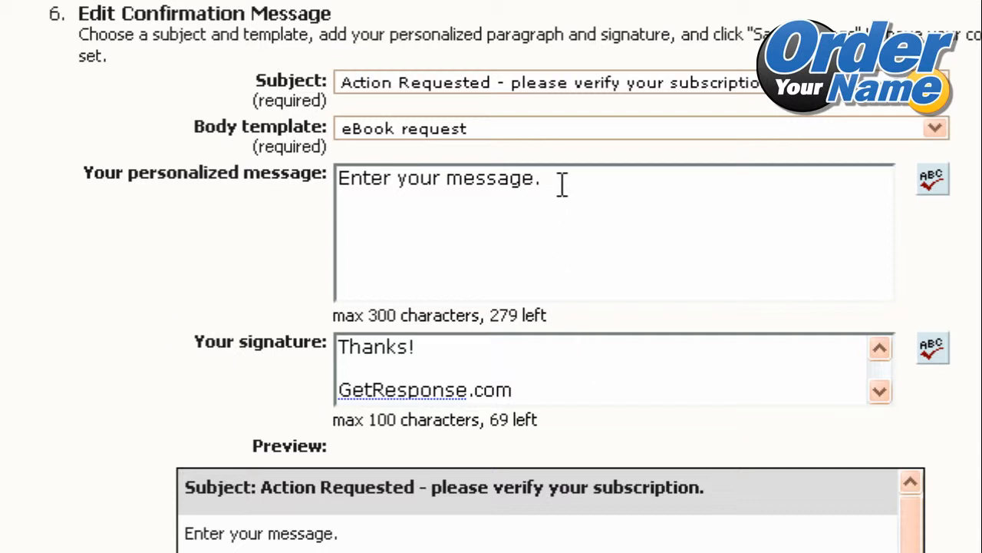
{"action": "left_click_drag", "start_coordinate": [562, 187], "coordinate": [318, 176]}
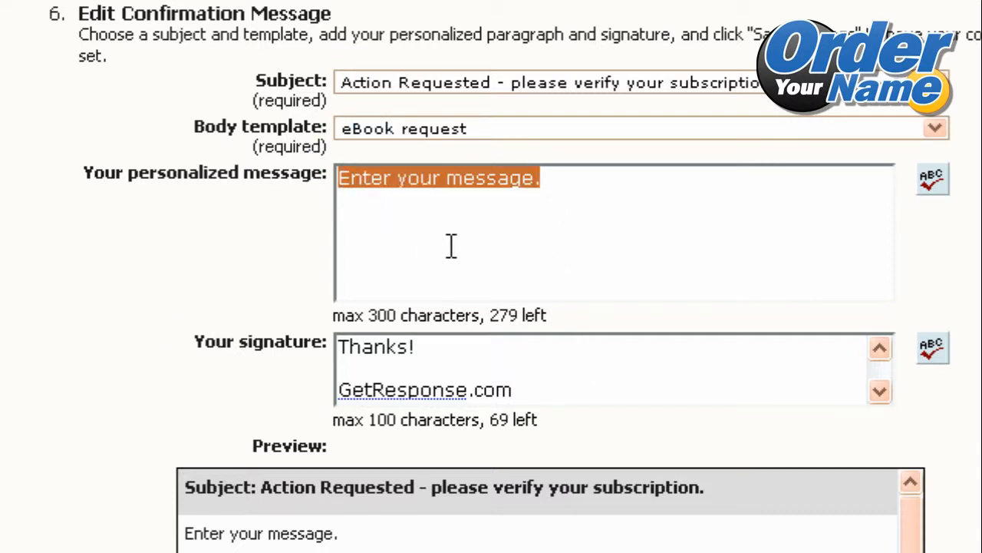
{"action": "type", "text": "Thank you for downloading my e"}
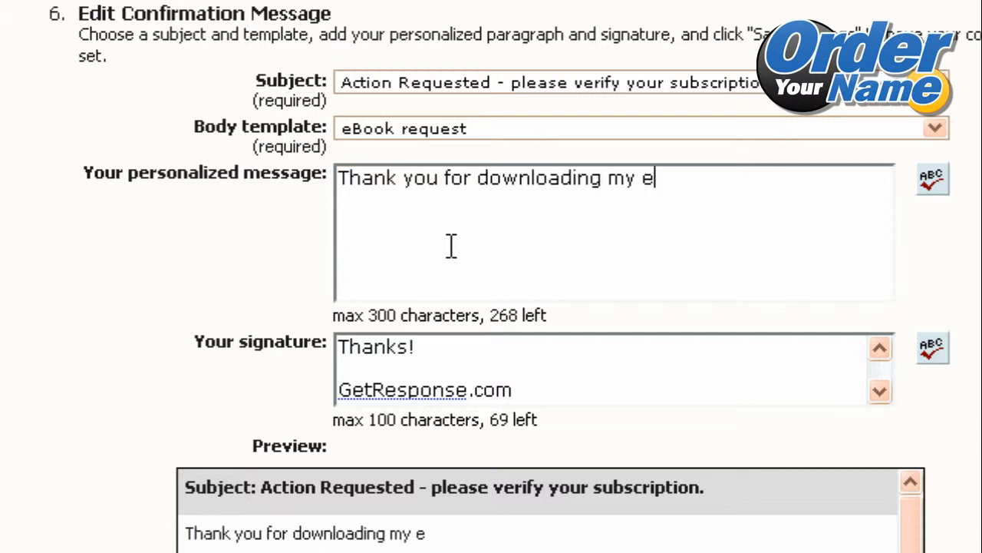
{"action": "type", "text": "book.."}
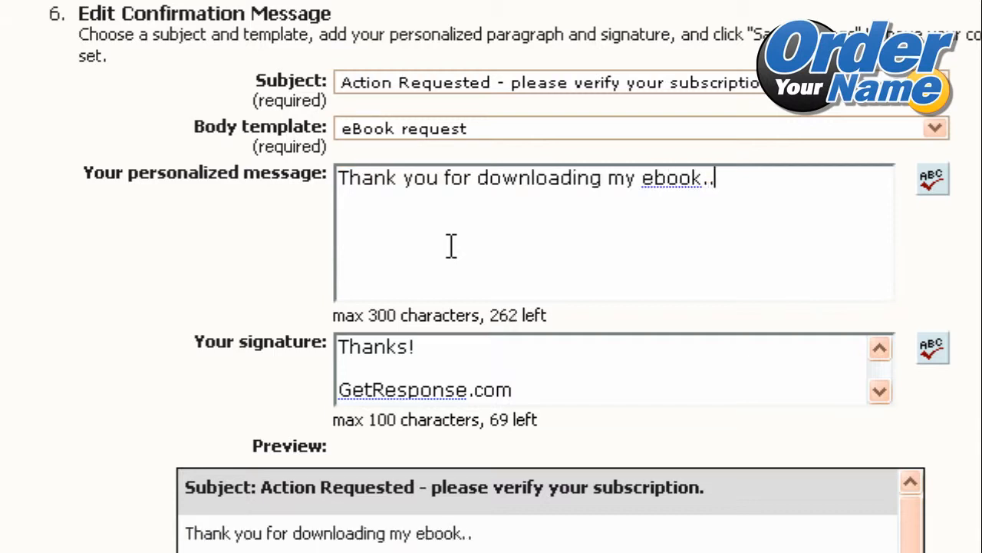
Step: Replace GetResponse.com in the confirmation message's signature with "Your Name" and add "YourActualURL.com" on the line below
{"action": "left_click", "coordinate": [592, 367]}
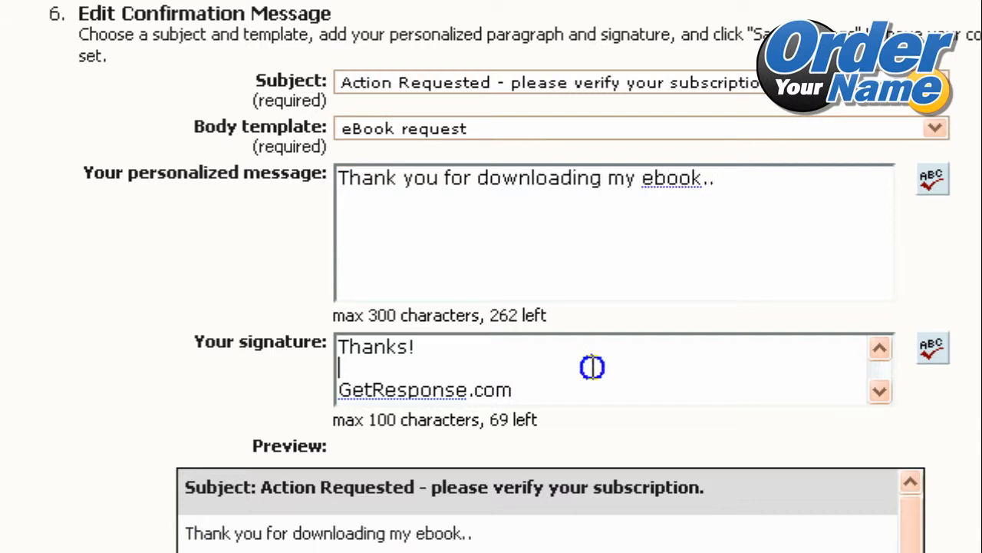
{"action": "left_click", "coordinate": [879, 395]}
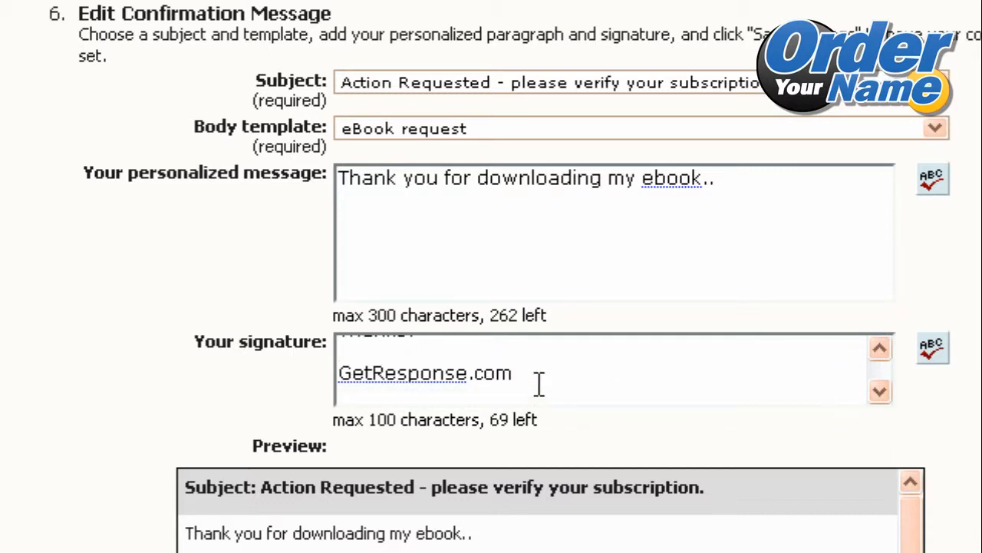
{"action": "left_click_drag", "start_coordinate": [537, 378], "coordinate": [278, 372]}
{"action": "type", "text": "Your Name"}
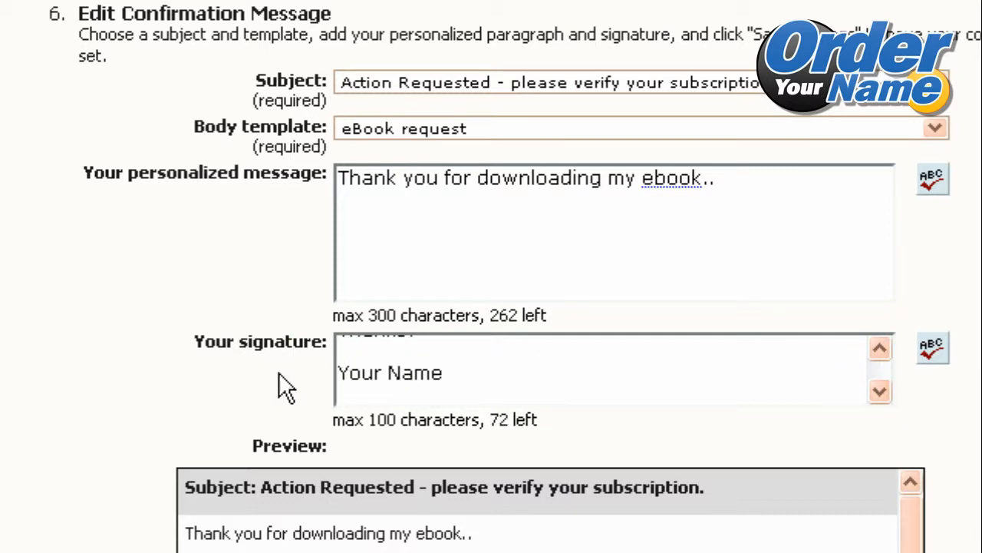
{"action": "key", "text": "Return"}
{"action": "type", "text": "YourActualURL.com"}
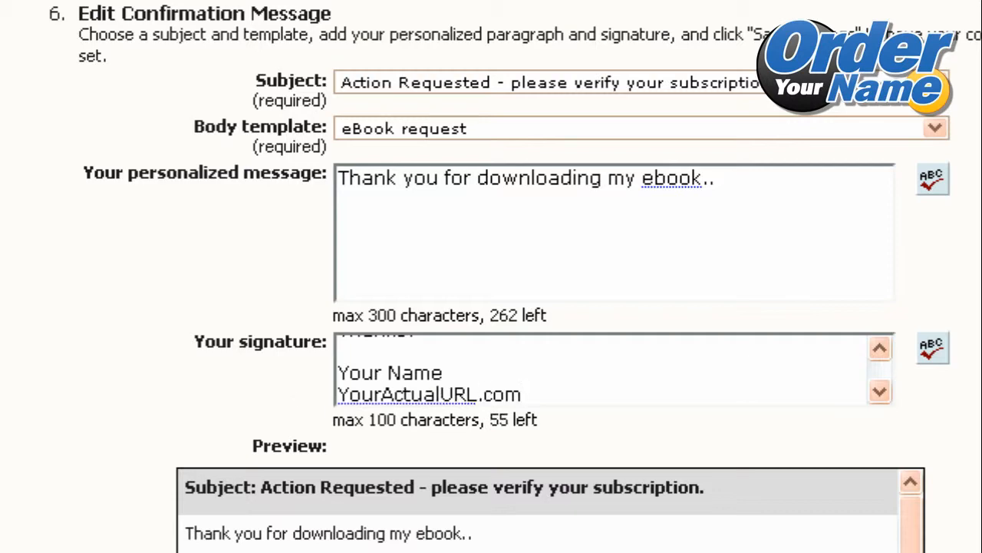
{"action": "scroll", "coordinate": [491, 276], "scroll_direction": "down", "scroll_amount": 7}
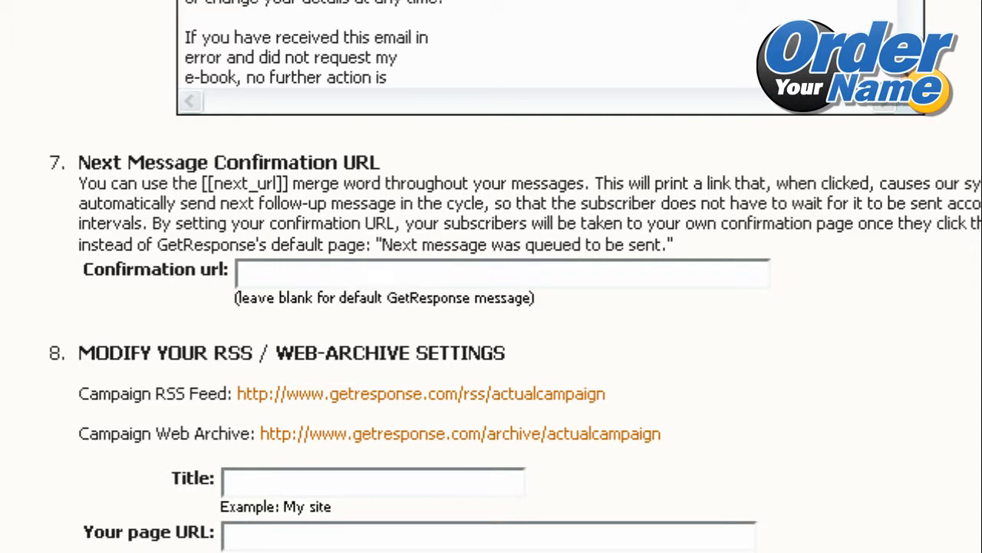
{"action": "scroll", "coordinate": [491, 277], "scroll_direction": "up", "scroll_amount": 3}
{"action": "scroll", "coordinate": [492, 276], "scroll_direction": "down", "scroll_amount": 3}
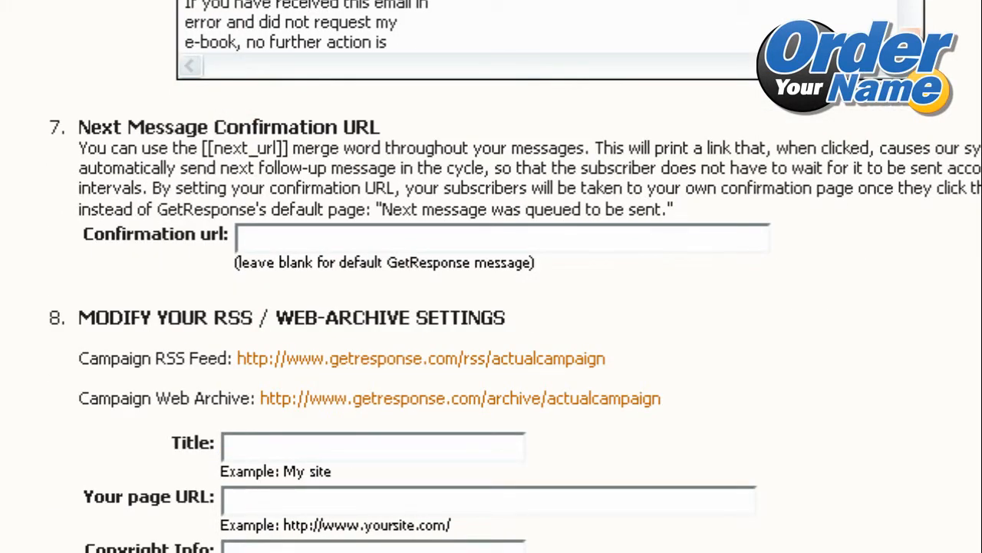
{"action": "left_click", "coordinate": [689, 240]}
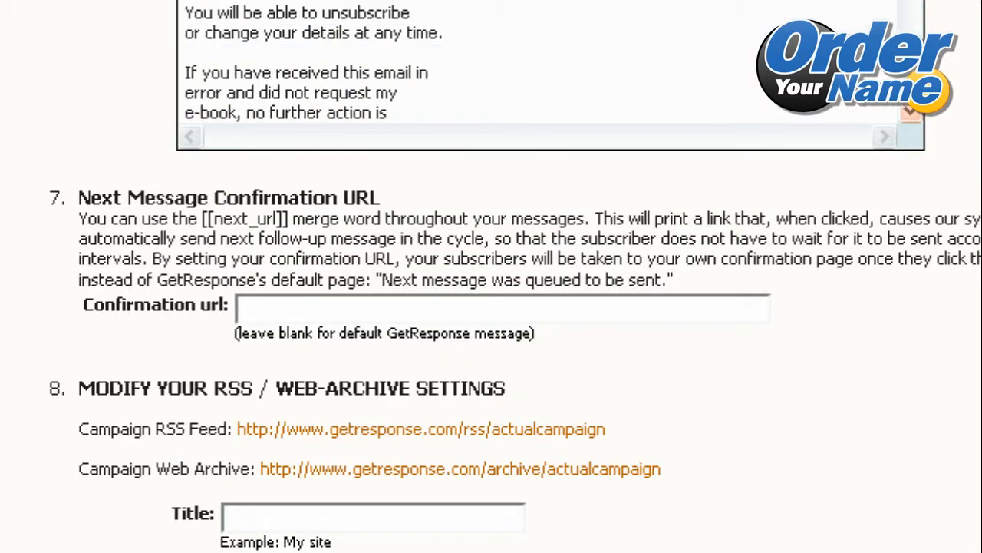
{"action": "scroll", "coordinate": [491, 276], "scroll_direction": "down", "scroll_amount": 5}
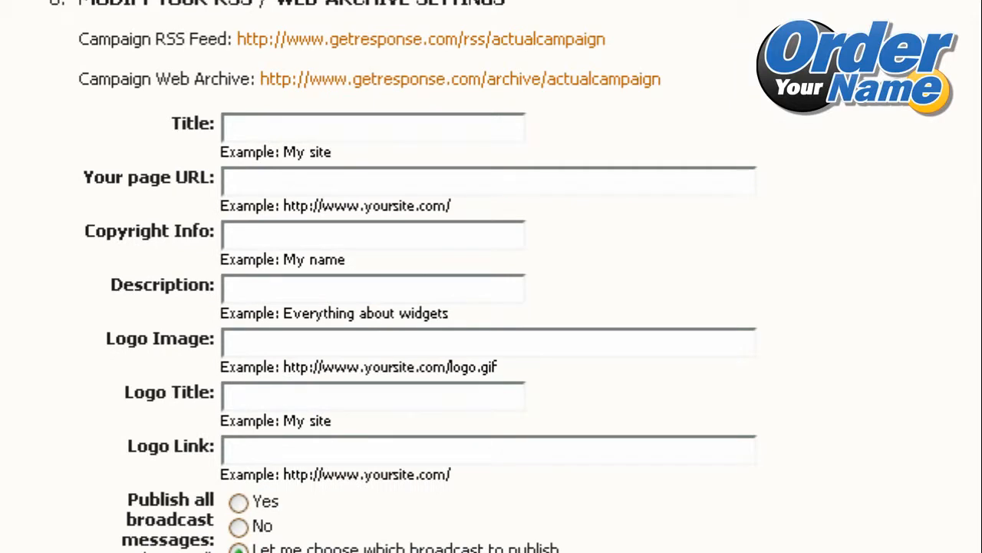
{"action": "left_click", "coordinate": [334, 127]}
{"action": "left_click", "coordinate": [323, 173]}
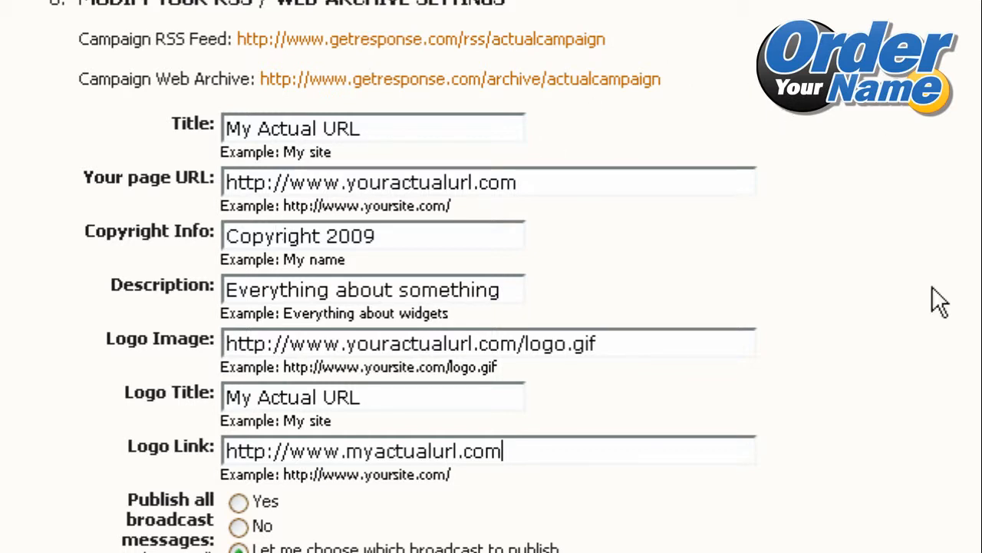
{"action": "left_click", "coordinate": [726, 86]}
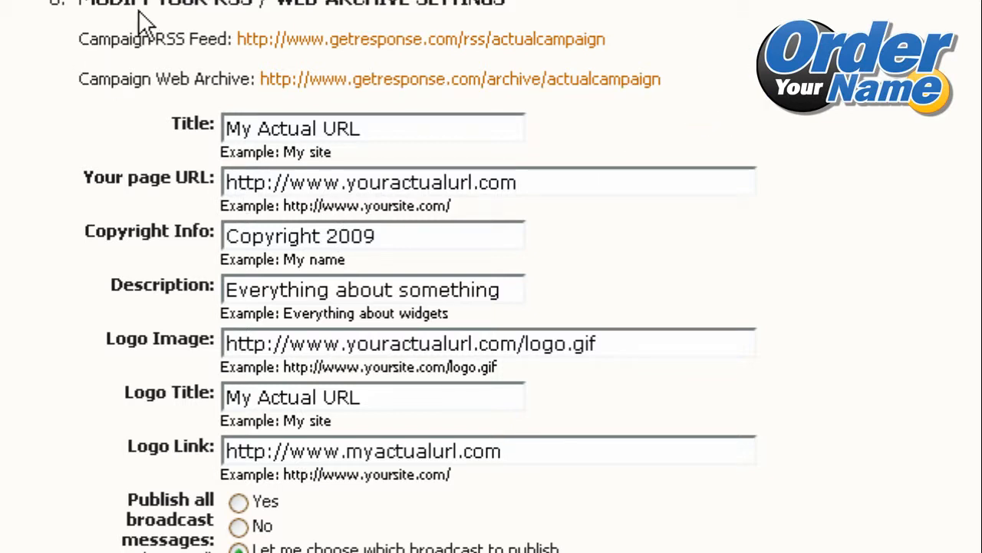
{"action": "left_click_drag", "start_coordinate": [217, 4], "coordinate": [285, 12]}
{"action": "left_click", "coordinate": [369, 3]}
{"action": "right_click", "coordinate": [603, 88]}
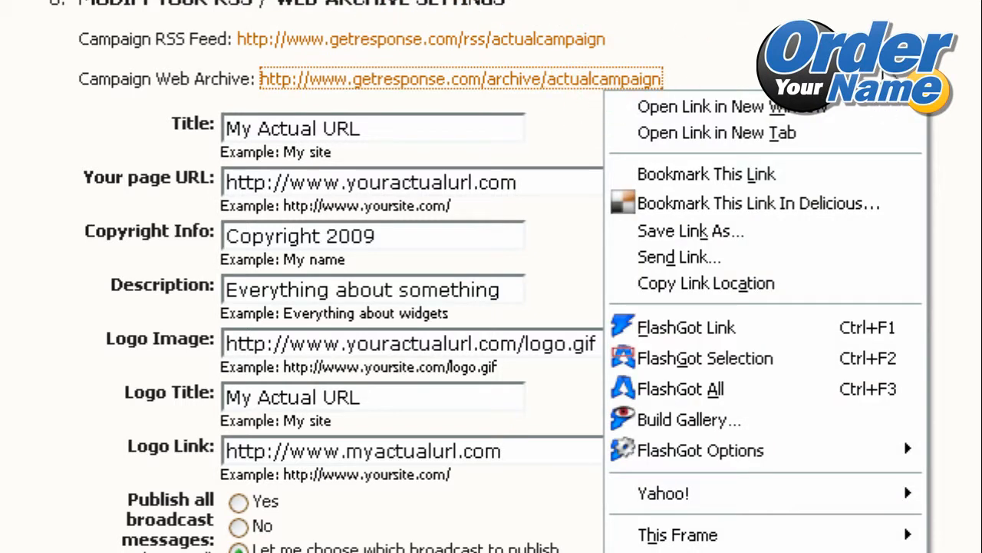
{"action": "left_click", "coordinate": [807, 111]}
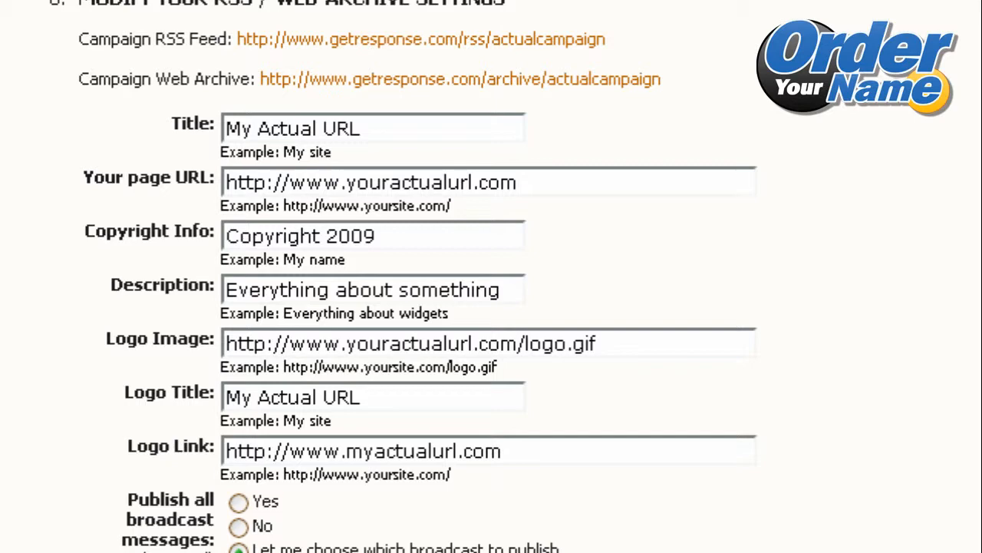
Step: Save the campaign's personalization settings and open its message settings
{"action": "scroll", "coordinate": [491, 276], "scroll_direction": "down", "scroll_amount": 8}
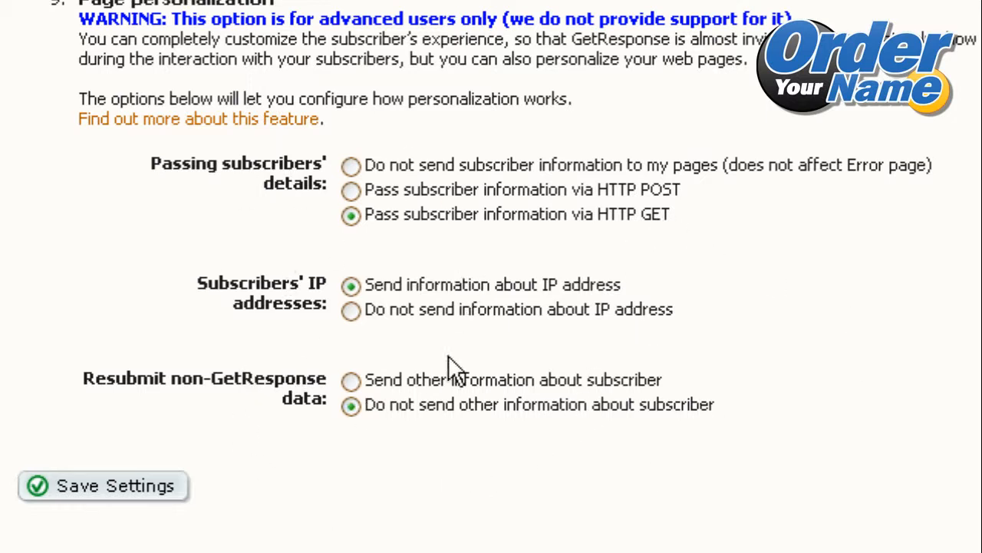
{"action": "left_click", "coordinate": [132, 507]}
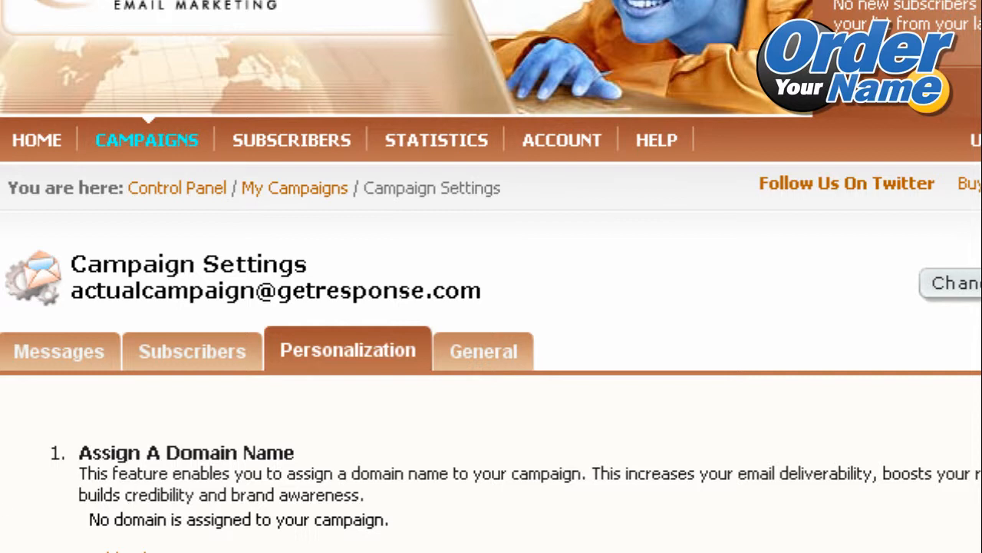
{"action": "left_click", "coordinate": [61, 362]}
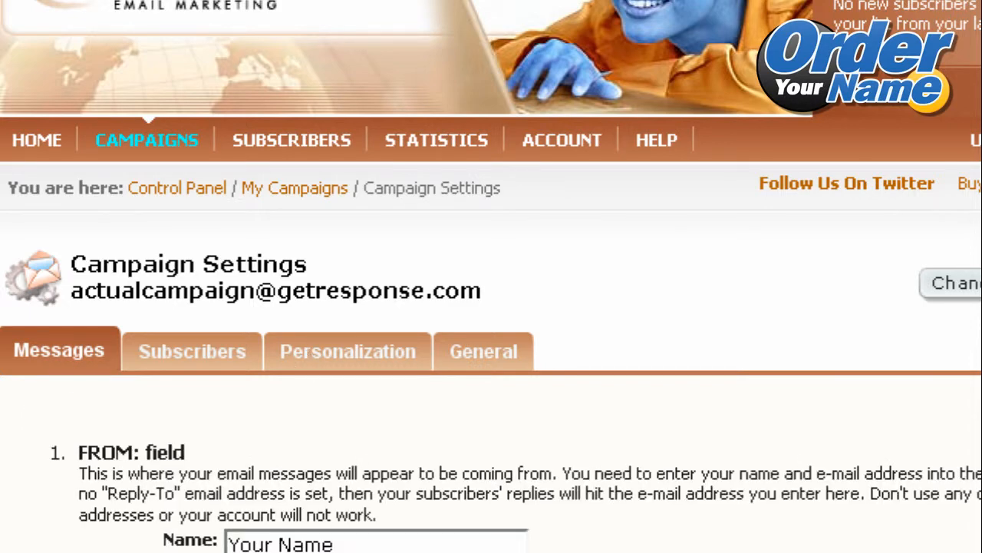
Step: Set the default message format to Dual - HTML and plain-text and enable click tracking
{"action": "scroll", "coordinate": [491, 276], "scroll_direction": "down", "scroll_amount": 10}
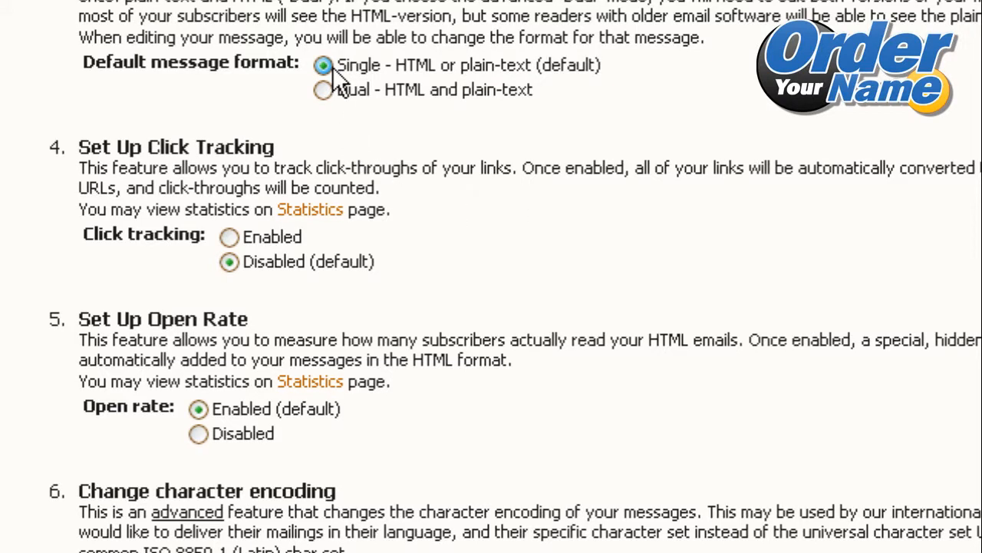
{"action": "left_click", "coordinate": [379, 67]}
{"action": "left_click", "coordinate": [324, 91]}
{"action": "left_click_drag", "start_coordinate": [88, 147], "coordinate": [280, 144]}
{"action": "left_click", "coordinate": [449, 169]}
{"action": "left_click", "coordinate": [230, 238]}
Step: Choose Enabled (default) for the open rate and stay on the message settings page
{"action": "left_click", "coordinate": [227, 409]}
{"action": "left_click", "coordinate": [80, 314]}
{"action": "left_click_drag", "start_coordinate": [81, 314], "coordinate": [277, 317]}
{"action": "left_click", "coordinate": [296, 384]}
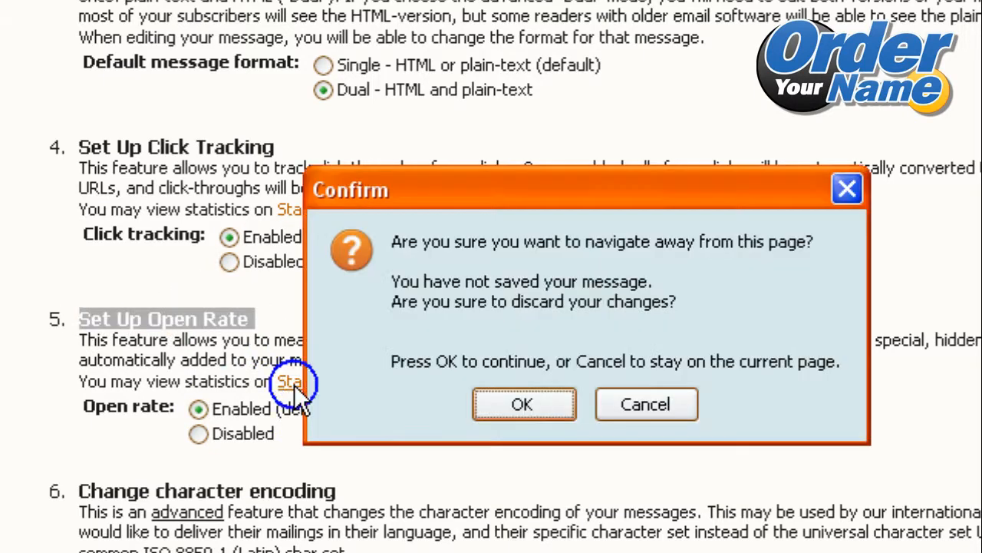
{"action": "left_click", "coordinate": [614, 408]}
{"action": "left_click", "coordinate": [221, 364]}
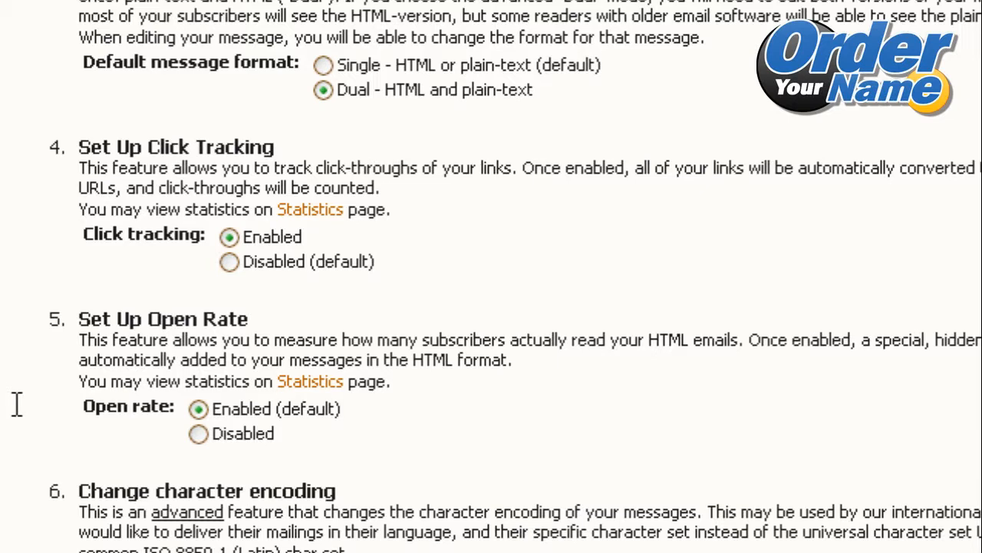
Step: Switch to the WordPress blog and copy the address of its RSS feed link below the posts
{"action": "scroll", "coordinate": [16, 404], "scroll_direction": "down", "scroll_amount": 10}
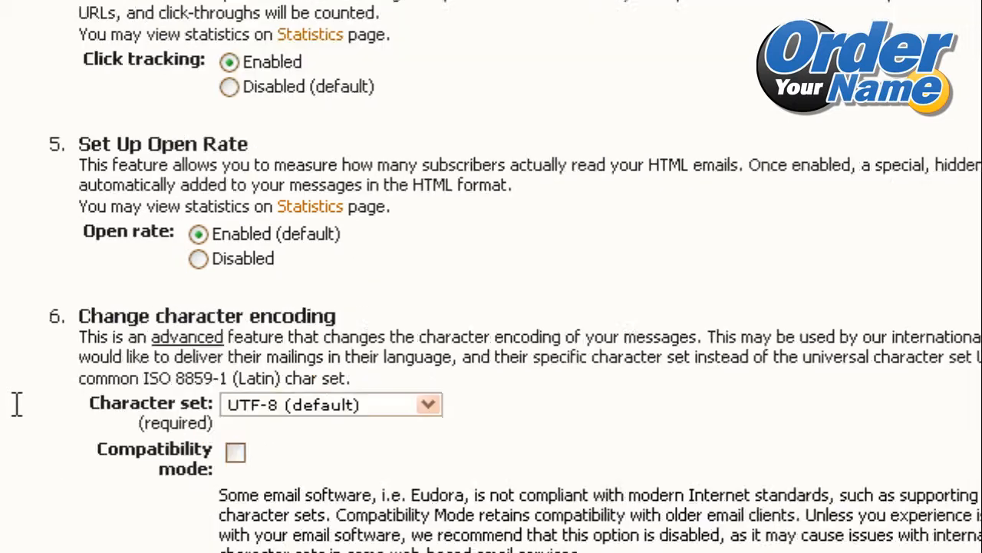
{"action": "left_click", "coordinate": [286, 297]}
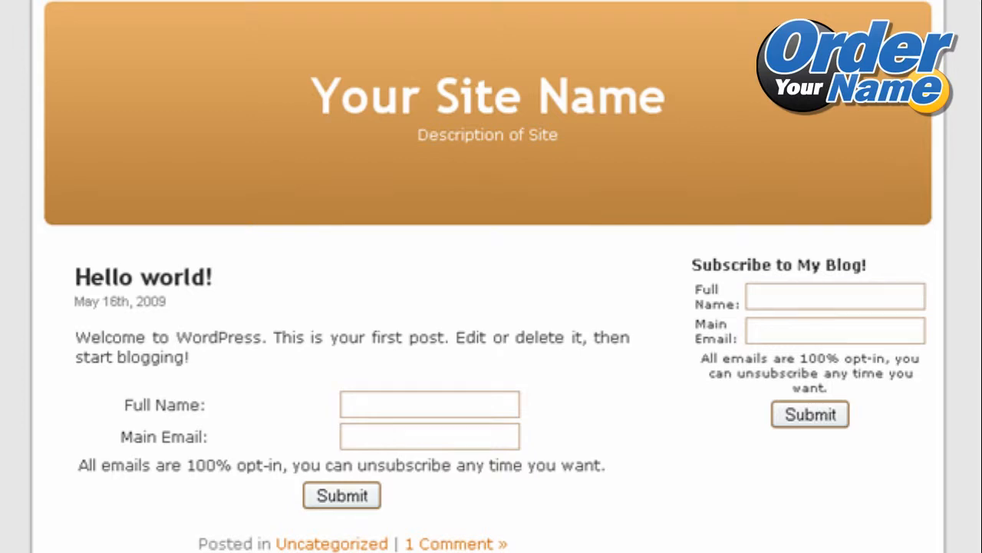
{"action": "scroll", "coordinate": [491, 307], "scroll_direction": "down", "scroll_amount": 1}
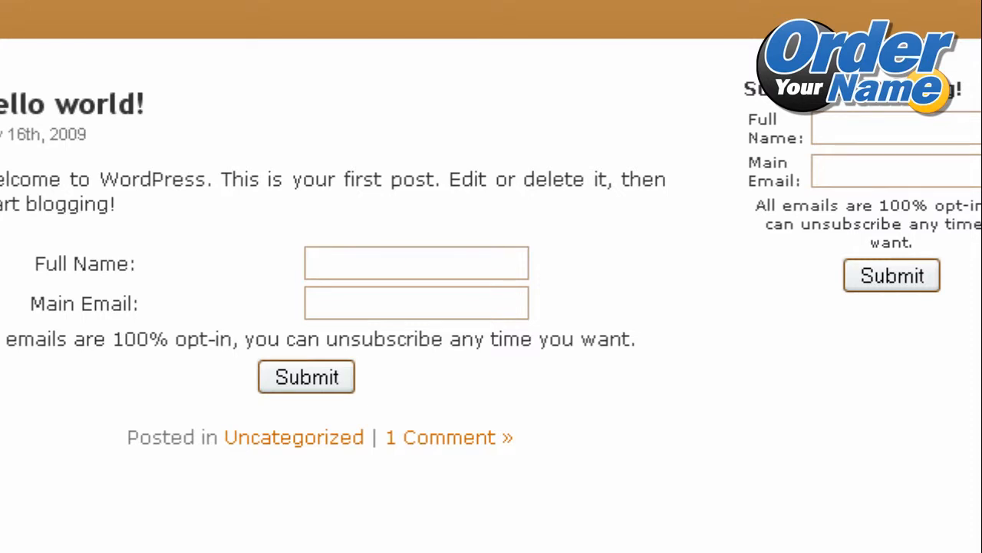
{"action": "right_click", "coordinate": [389, 550]}
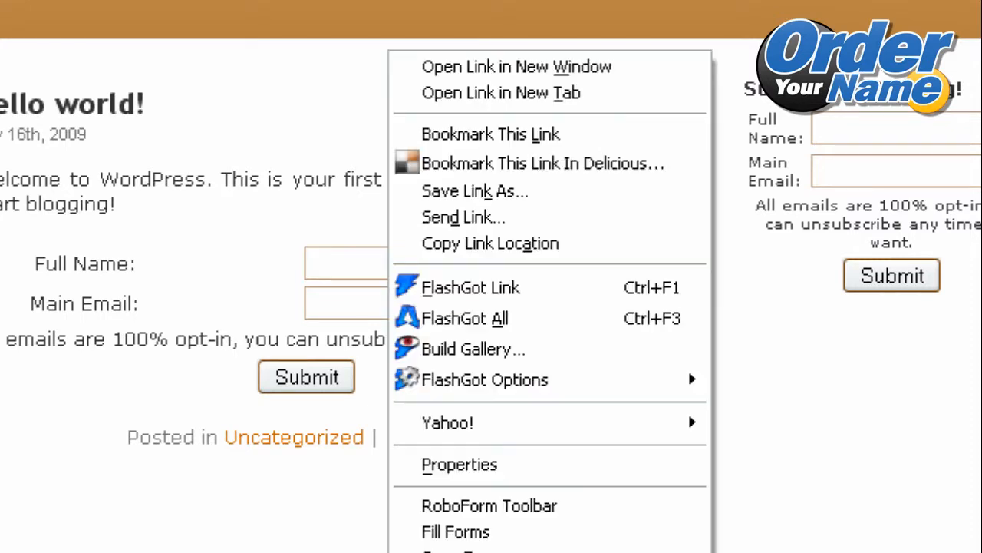
{"action": "left_click", "coordinate": [522, 244]}
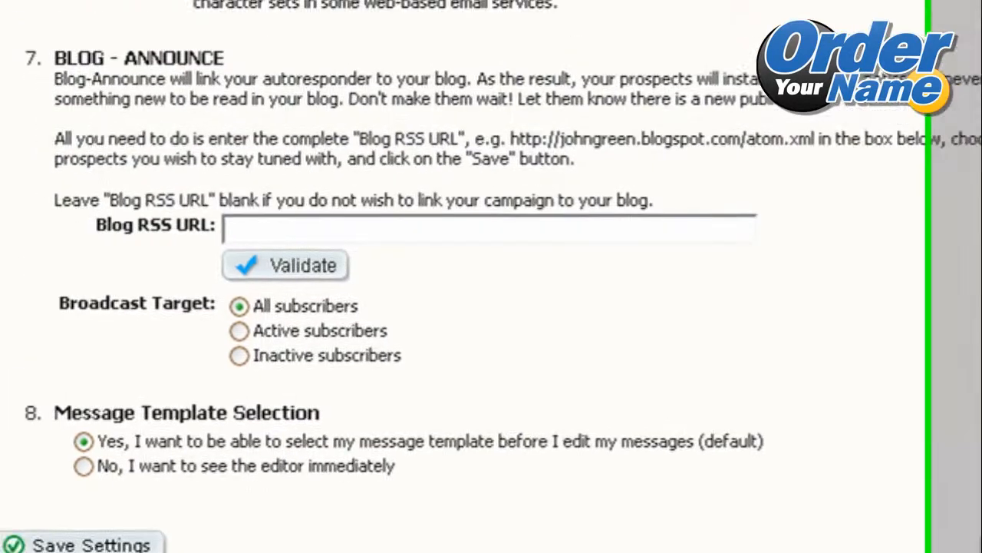
{"action": "left_click", "coordinate": [225, 230]}
{"action": "right_click", "coordinate": [309, 213]}
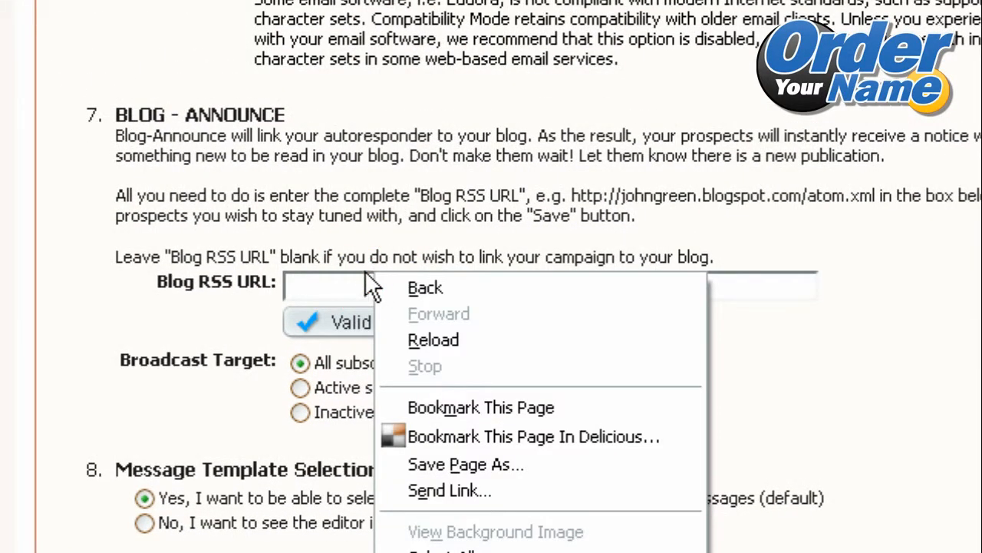
{"action": "right_click", "coordinate": [326, 285]}
{"action": "left_click", "coordinate": [468, 400]}
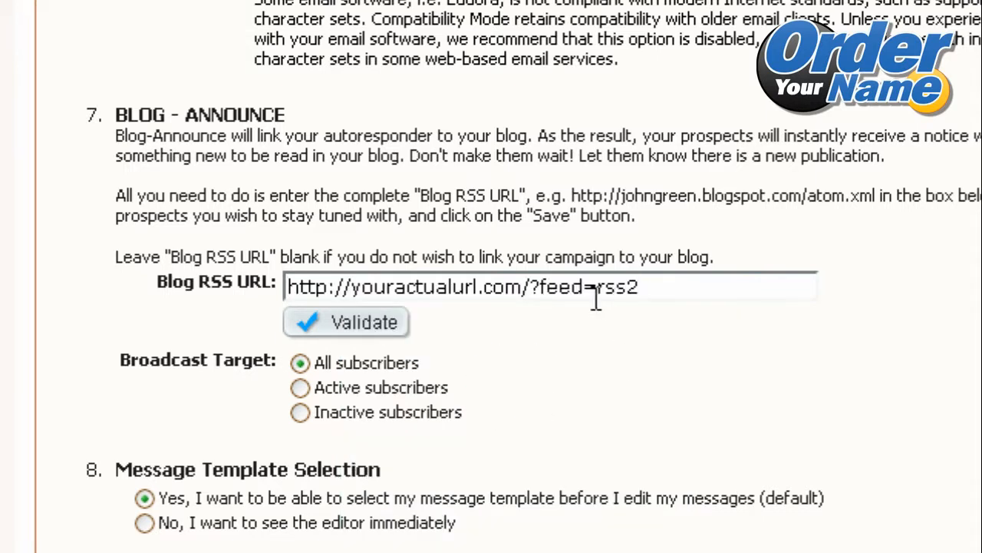
{"action": "left_click_drag", "start_coordinate": [342, 290], "coordinate": [643, 290]}
{"action": "left_click", "coordinate": [692, 359]}
Step: Validate the entered Blog RSS URL and check the feed validation result
{"action": "left_click", "coordinate": [380, 334]}
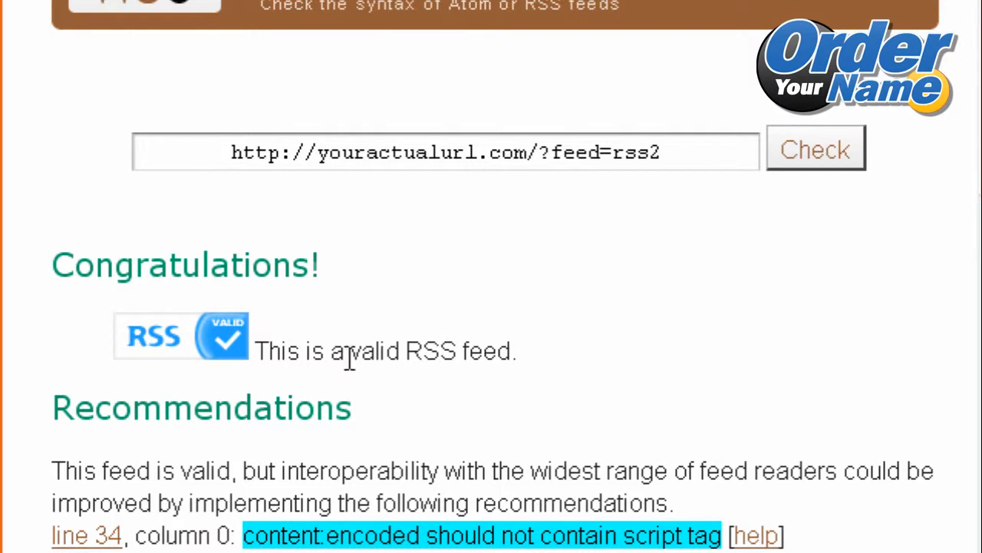
{"action": "left_click_drag", "start_coordinate": [266, 339], "coordinate": [533, 355]}
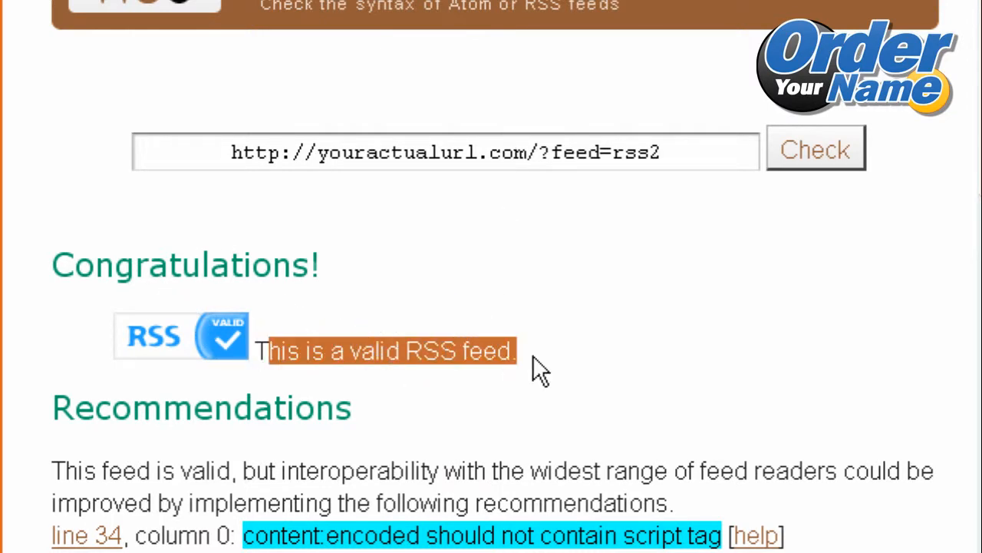
{"action": "left_click", "coordinate": [560, 427]}
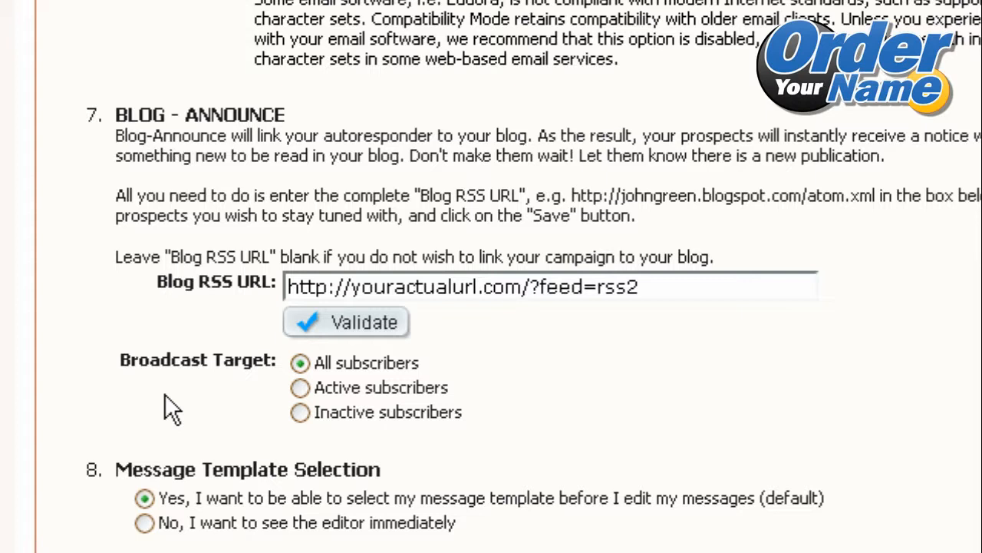
Step: Set the Blog-Announce broadcast target to Inactive subscribers
{"action": "left_click", "coordinate": [338, 388]}
{"action": "left_click", "coordinate": [319, 414]}
{"action": "left_click", "coordinate": [474, 419]}
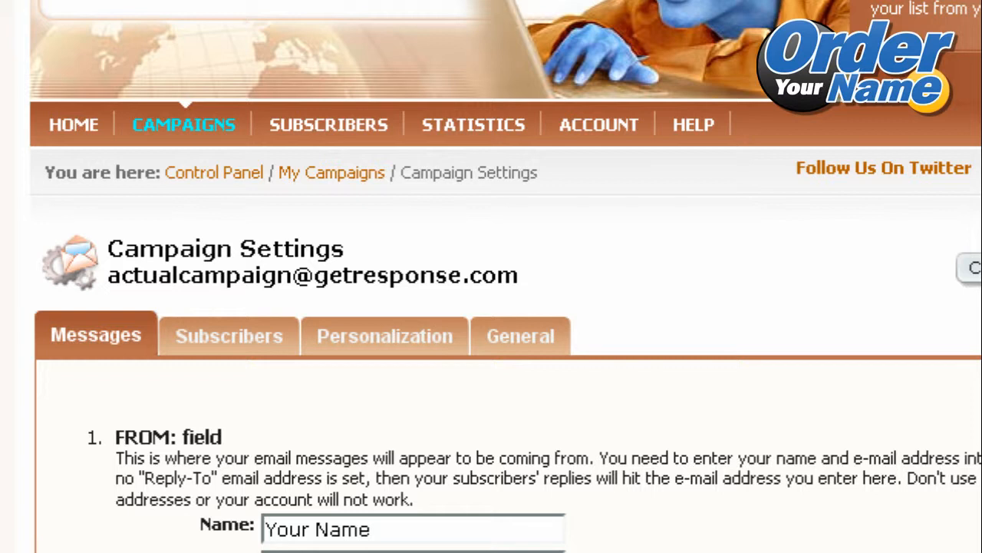
Step: Open the Capture Subscribers page for building the subscribers list
{"action": "mouse_move", "coordinate": [335, 144]}
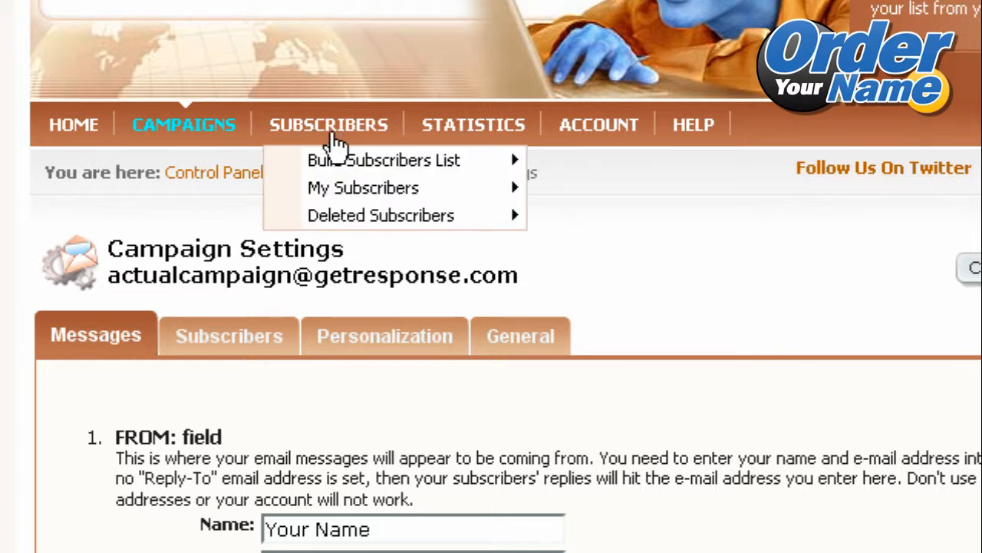
{"action": "mouse_move", "coordinate": [353, 165]}
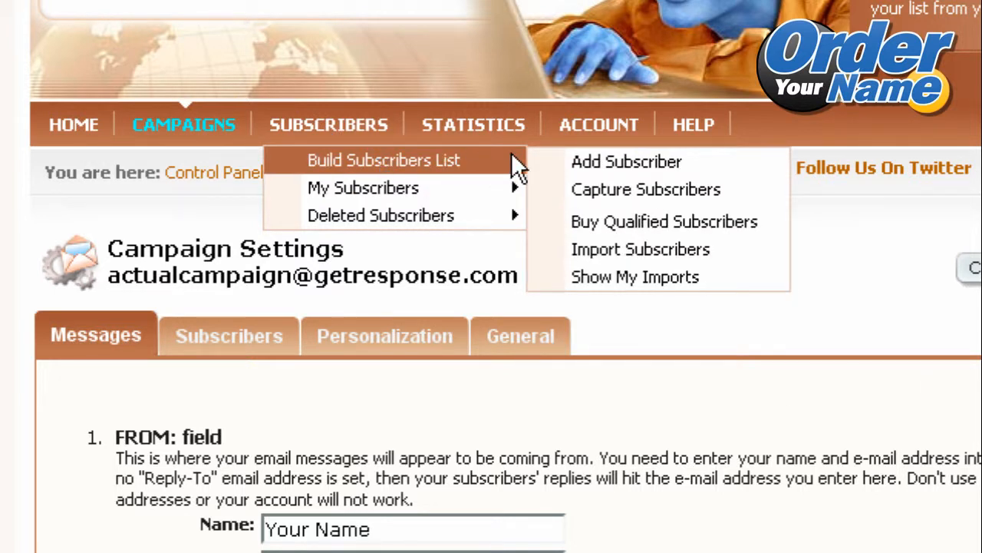
{"action": "left_click", "coordinate": [708, 195]}
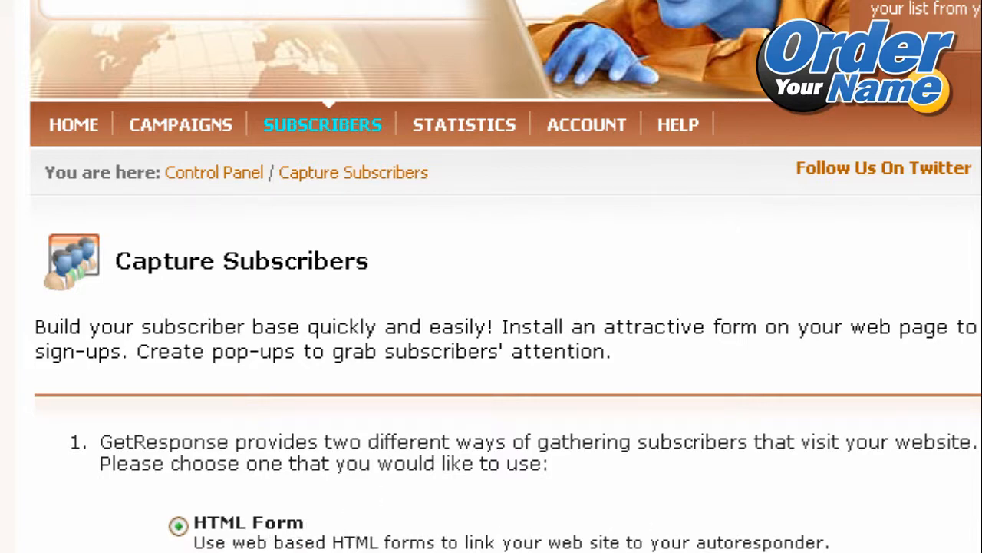
Step: Choose HTML Form as the capture method for actualcampaign and start capturing to open the HTML form wizard
{"action": "scroll", "coordinate": [491, 307], "scroll_direction": "down", "scroll_amount": 5}
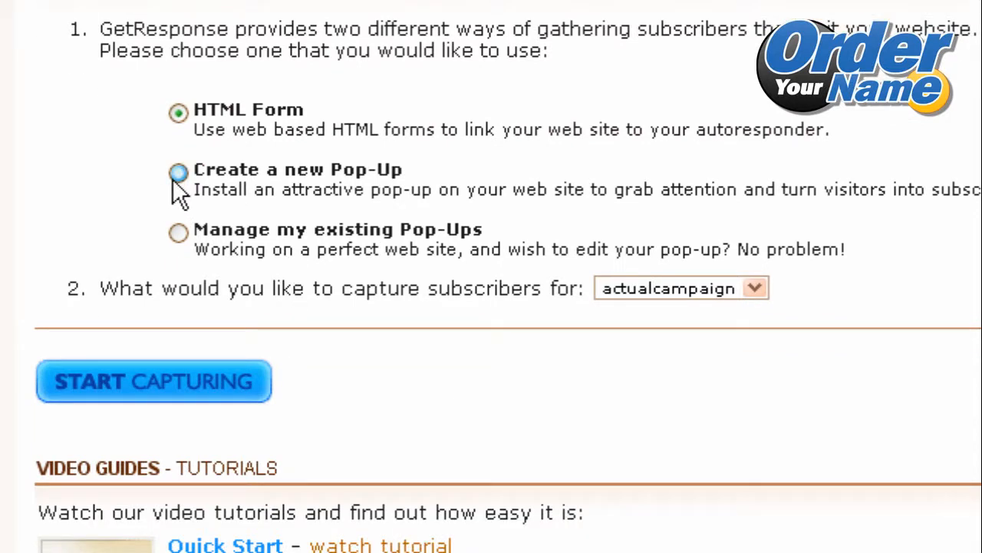
{"action": "left_click", "coordinate": [178, 172]}
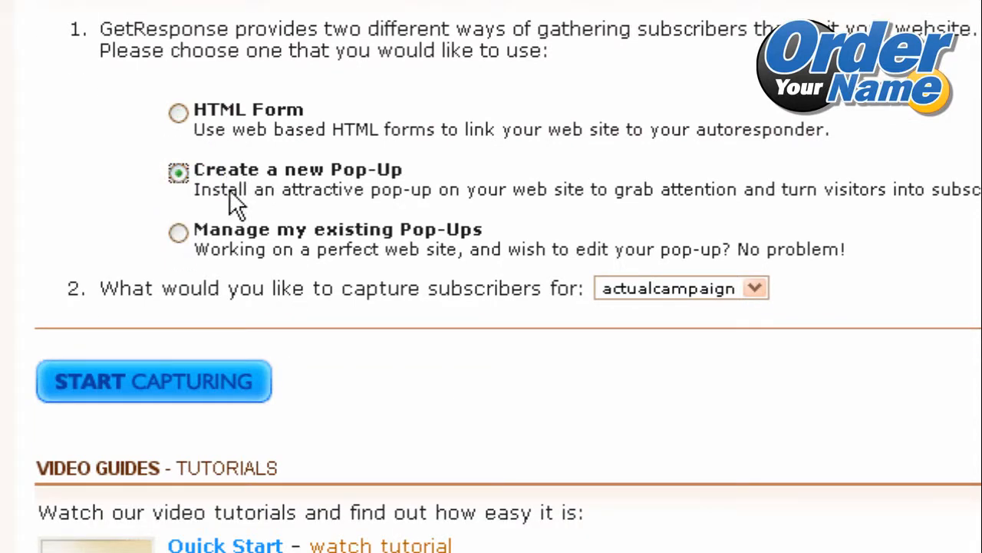
{"action": "left_click", "coordinate": [178, 231]}
{"action": "left_click", "coordinate": [179, 111]}
{"action": "left_click", "coordinate": [617, 290]}
{"action": "left_click", "coordinate": [619, 290]}
{"action": "left_click", "coordinate": [515, 309]}
{"action": "left_click", "coordinate": [174, 390]}
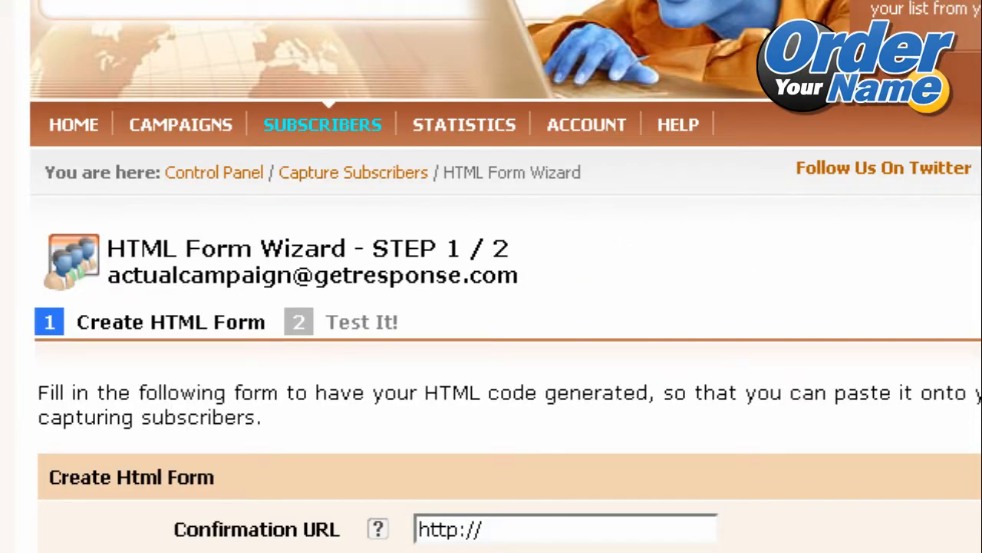
Step: Read the help text explaining the Confirmation URL setting of the HTML form
{"action": "scroll", "coordinate": [507, 307], "scroll_direction": "down", "scroll_amount": 5}
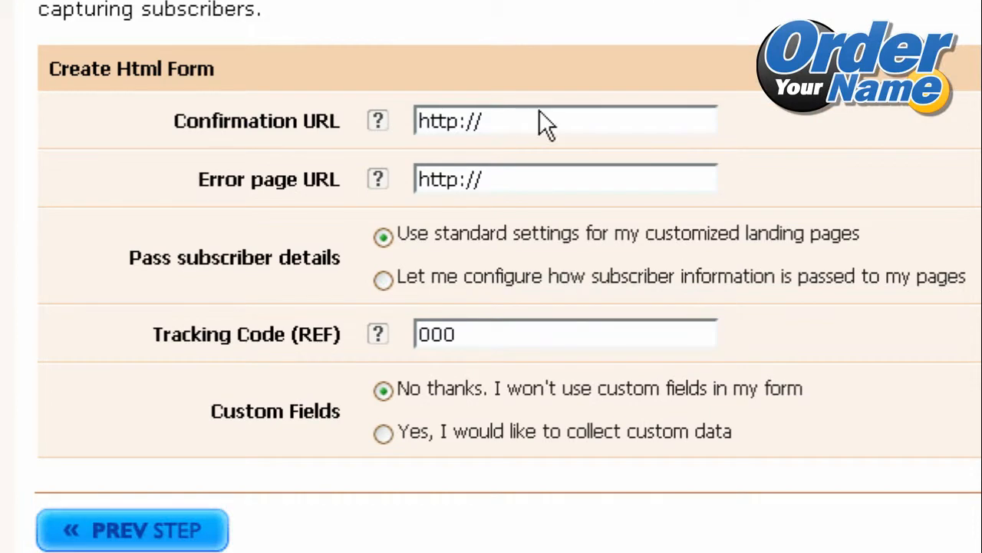
{"action": "left_click", "coordinate": [540, 117]}
{"action": "left_click", "coordinate": [376, 122]}
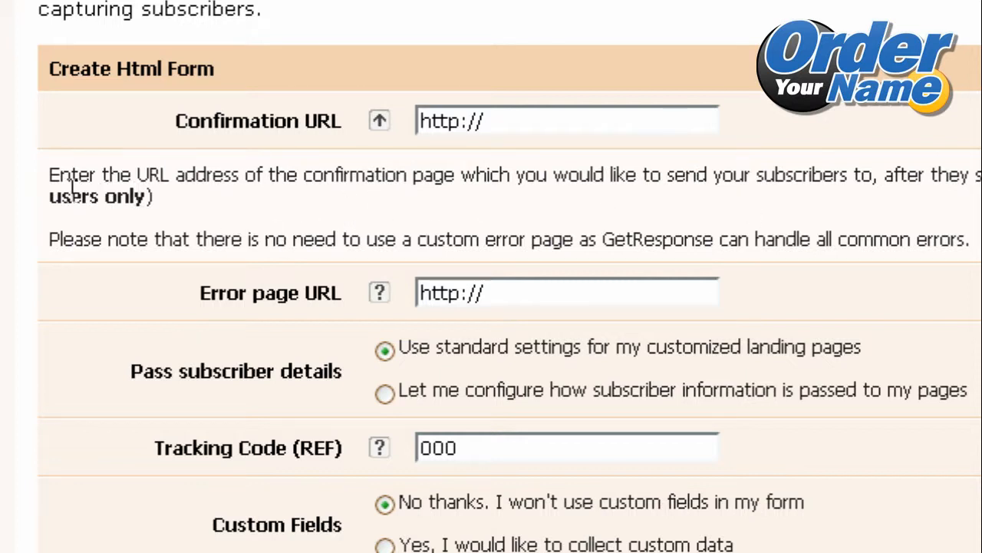
{"action": "left_click_drag", "start_coordinate": [58, 175], "coordinate": [973, 247]}
{"action": "left_click", "coordinate": [522, 213]}
{"action": "left_click", "coordinate": [379, 121]}
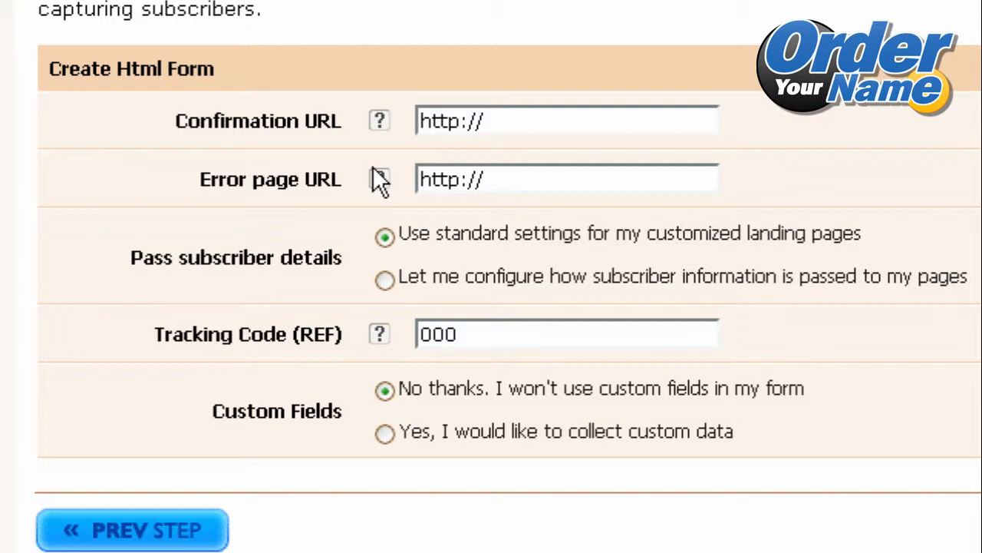
Step: Set the form's Tracking Code (REF) to BLOG1 and generate the HTML form code
{"action": "left_click_drag", "start_coordinate": [173, 336], "coordinate": [306, 342]}
{"action": "left_click_drag", "start_coordinate": [474, 337], "coordinate": [375, 345]}
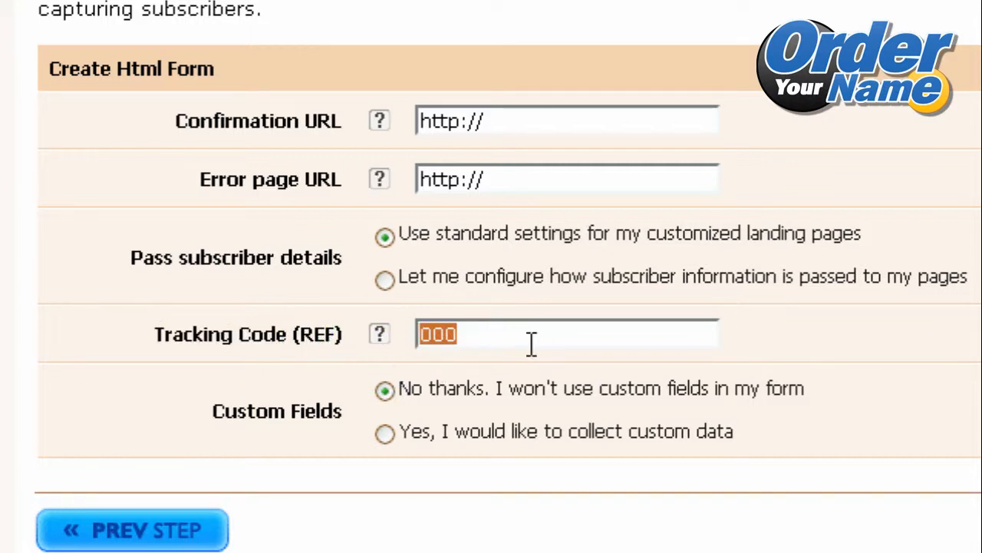
{"action": "type", "text": "BLOG1"}
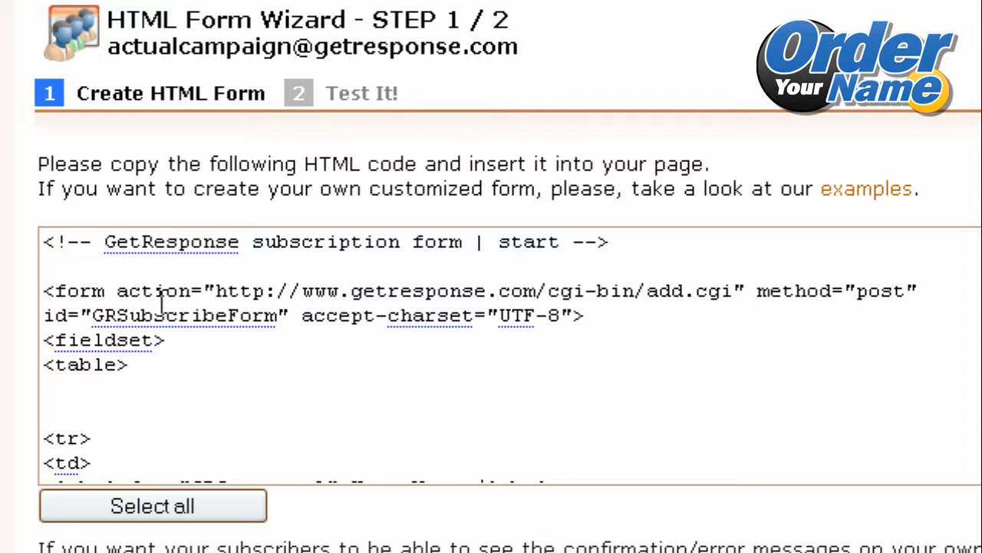
Step: Copy the complete generated GetResponse subscription form code
{"action": "left_click", "coordinate": [135, 508]}
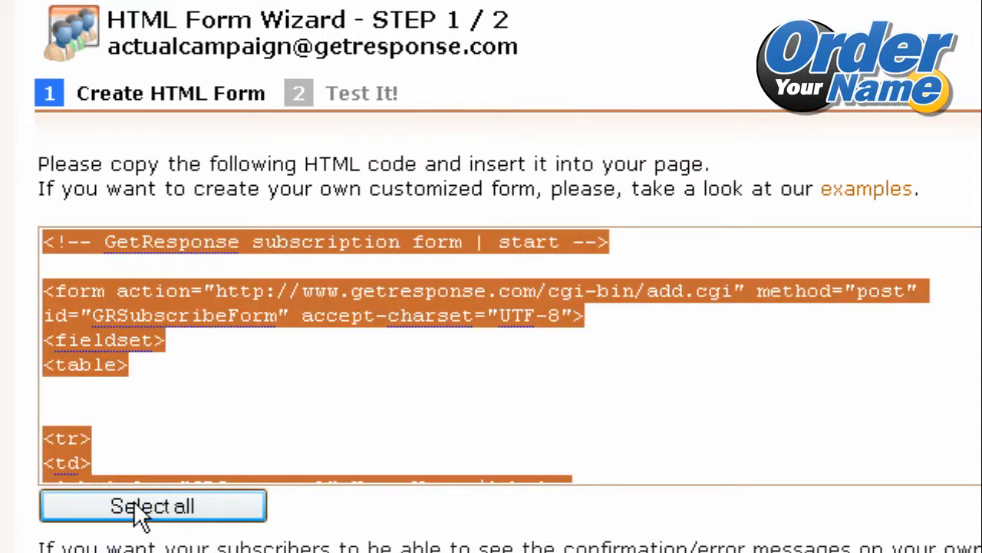
{"action": "right_click", "coordinate": [105, 306]}
{"action": "left_click", "coordinate": [157, 389]}
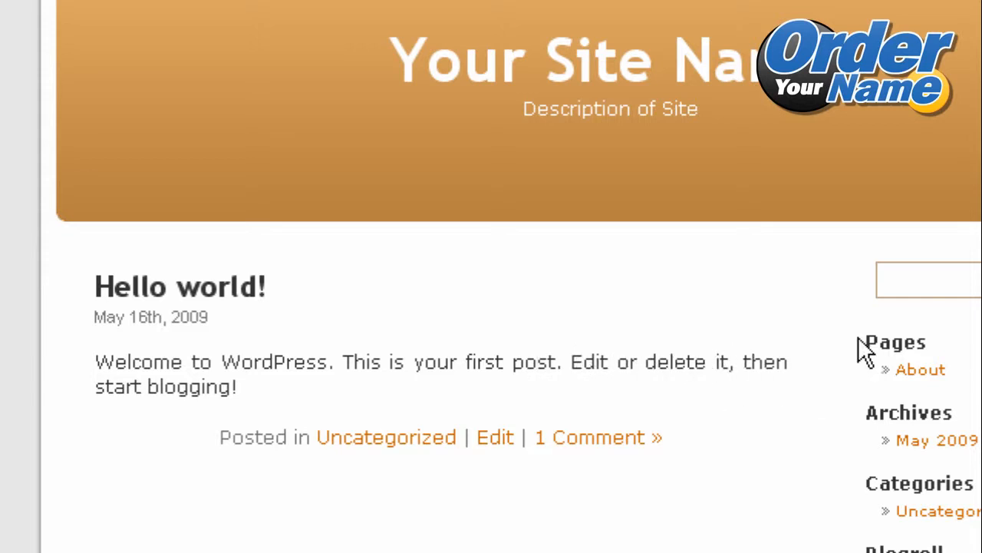
Step: Switch to the WordPress blog and examine its sidebar and Hello world! post as possible places for the form
{"action": "left_click_drag", "start_coordinate": [866, 341], "coordinate": [981, 487]}
{"action": "left_click", "coordinate": [981, 476]}
{"action": "left_click", "coordinate": [685, 395]}
{"action": "left_click", "coordinate": [346, 349]}
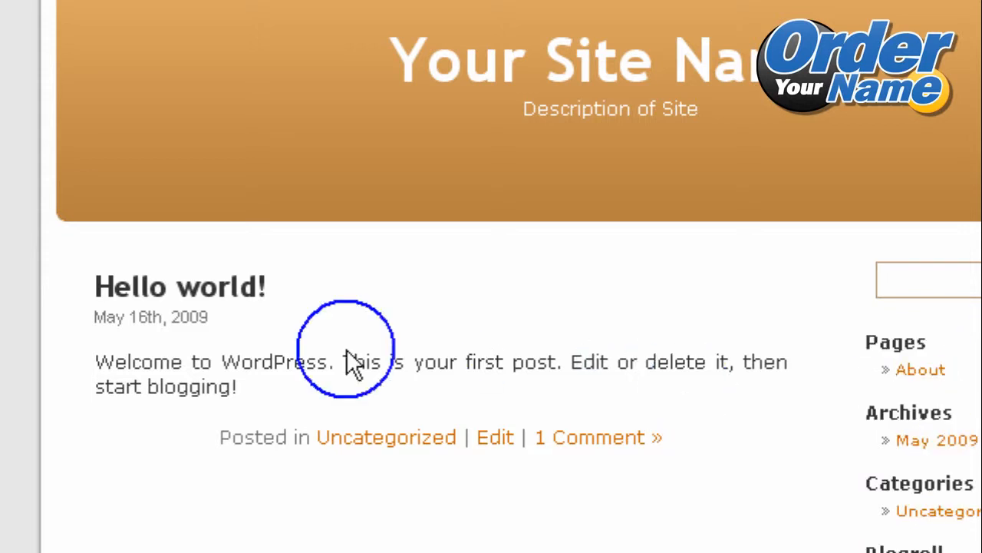
{"action": "left_click", "coordinate": [233, 383]}
{"action": "left_click", "coordinate": [253, 376]}
{"action": "left_click", "coordinate": [252, 394]}
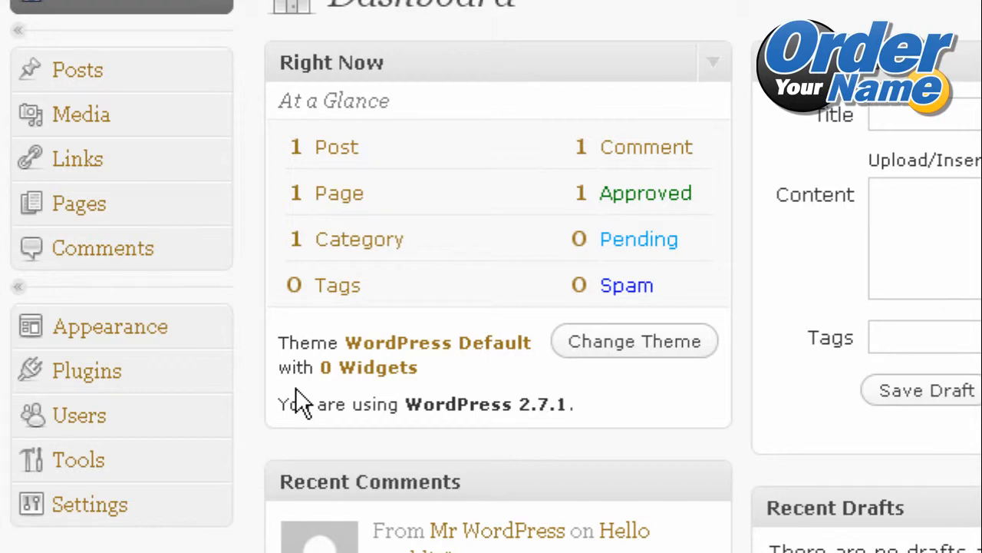
Step: In the WordPress admin's Widgets page, add a Text widget to Sidebar 1
{"action": "left_click", "coordinate": [215, 328]}
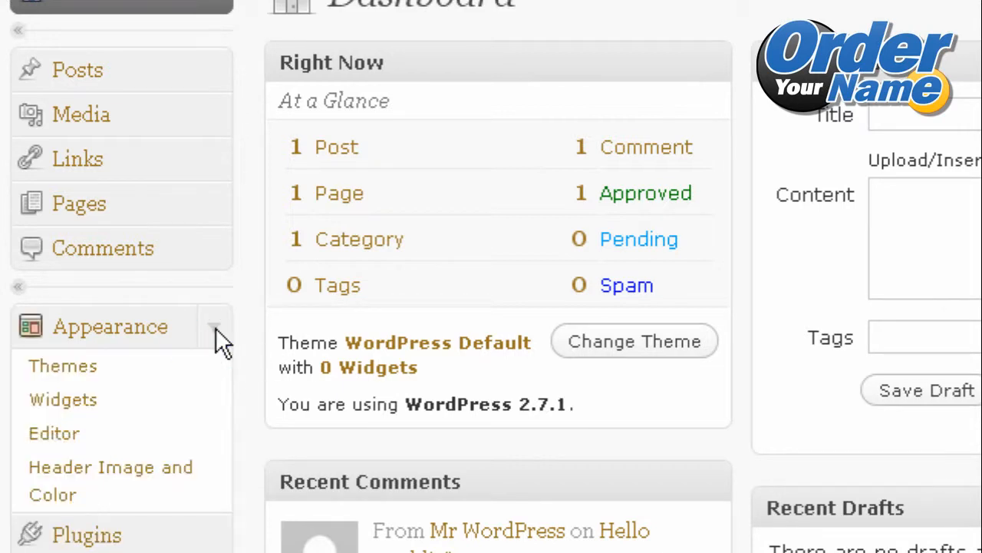
{"action": "left_click", "coordinate": [69, 411]}
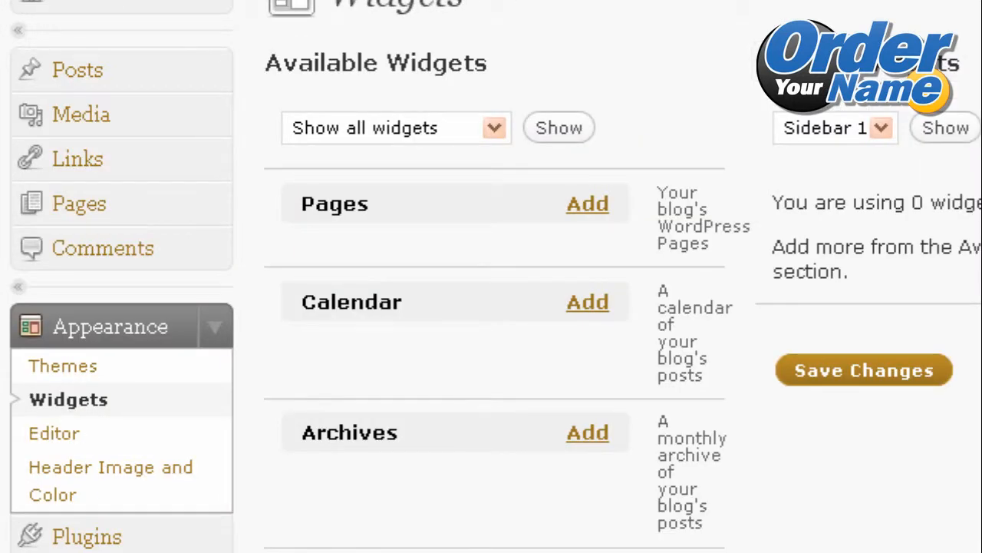
{"action": "scroll", "coordinate": [492, 307], "scroll_direction": "down", "scroll_amount": 10}
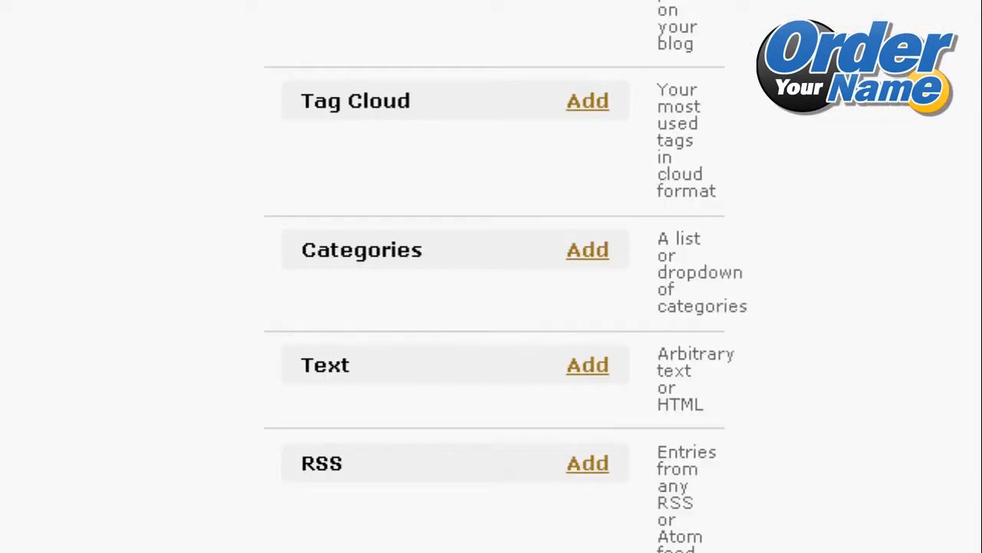
{"action": "left_click", "coordinate": [462, 371]}
{"action": "scroll", "coordinate": [592, 368], "scroll_direction": "up", "scroll_amount": 1}
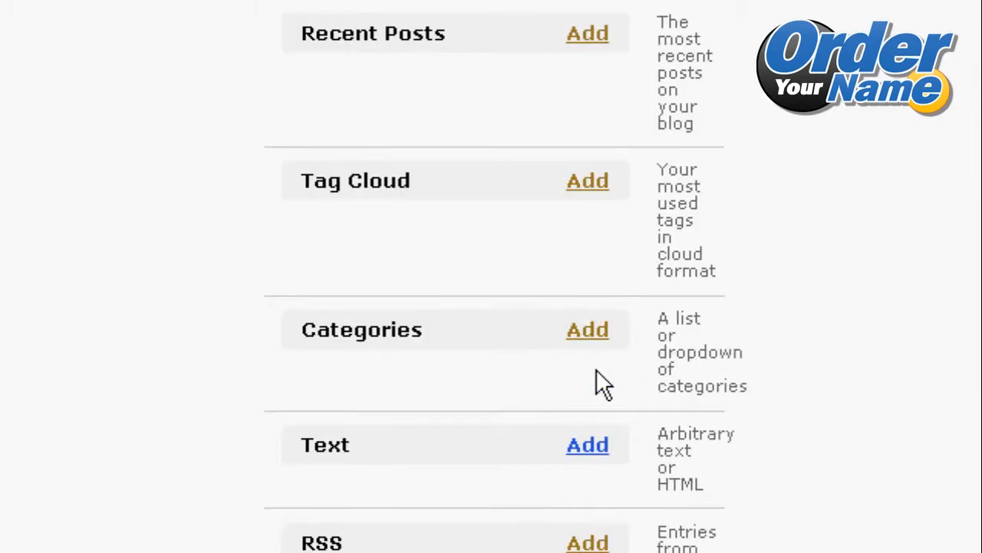
{"action": "scroll", "coordinate": [592, 368], "scroll_direction": "up", "scroll_amount": 12}
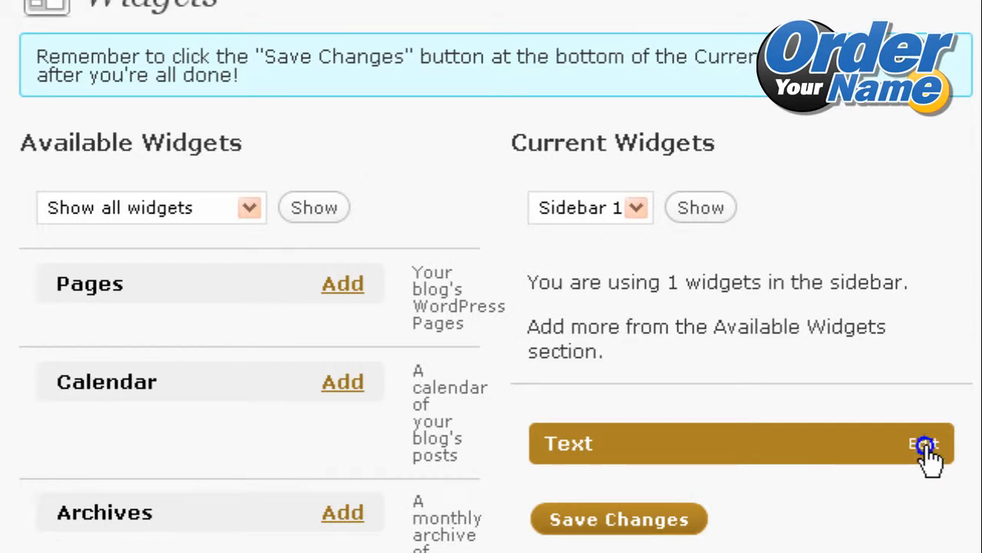
Step: Open the sidebar's Text widget for editing and paste the copied form code into its content
{"action": "left_click", "coordinate": [925, 445]}
{"action": "scroll", "coordinate": [493, 237], "scroll_direction": "down", "scroll_amount": 5}
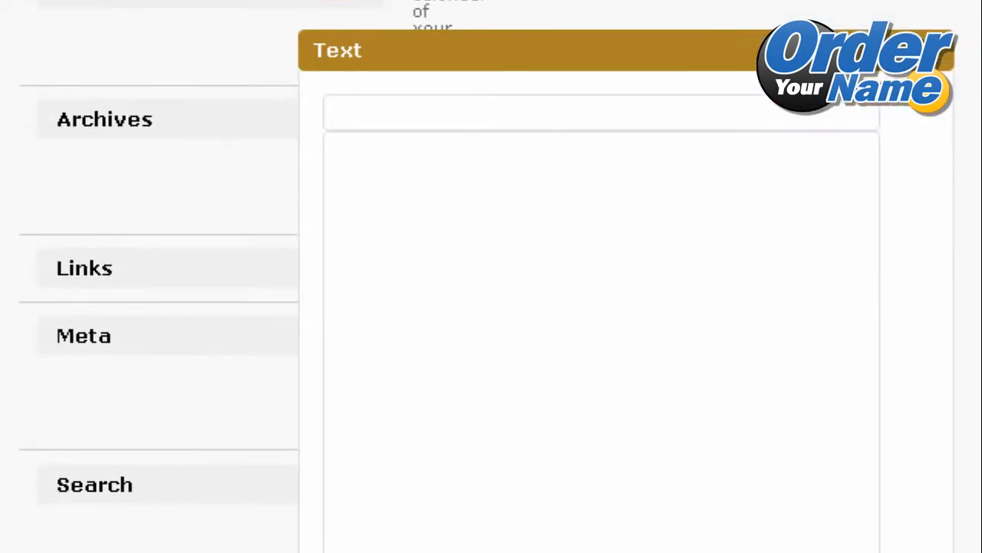
{"action": "left_click", "coordinate": [468, 191]}
{"action": "right_click", "coordinate": [468, 191]}
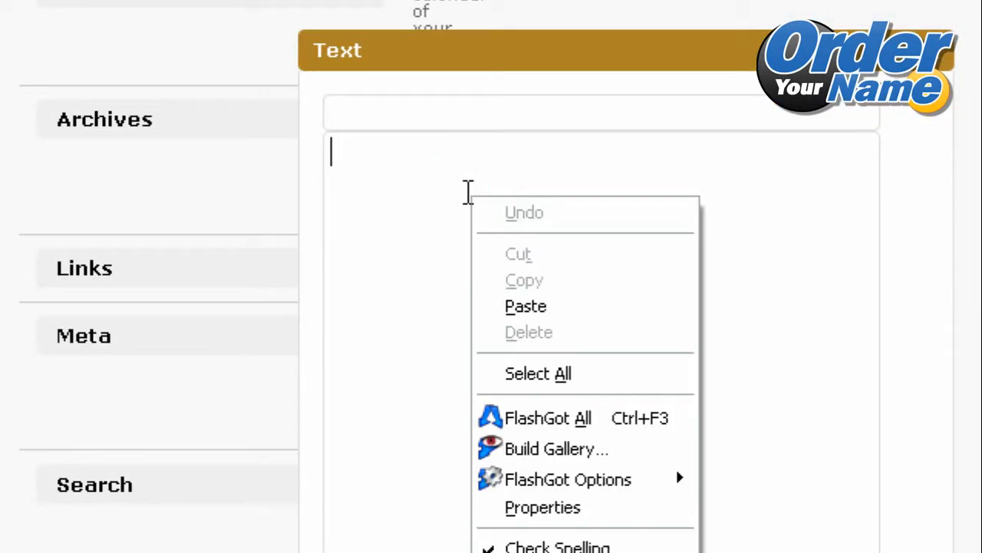
{"action": "left_click", "coordinate": [569, 299]}
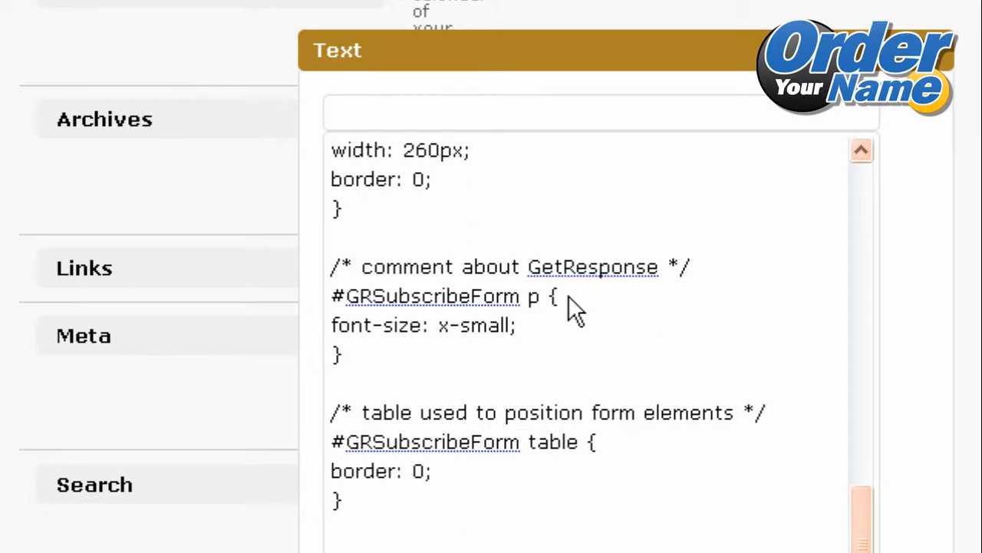
{"action": "left_click_drag", "start_coordinate": [864, 541], "coordinate": [868, 220]}
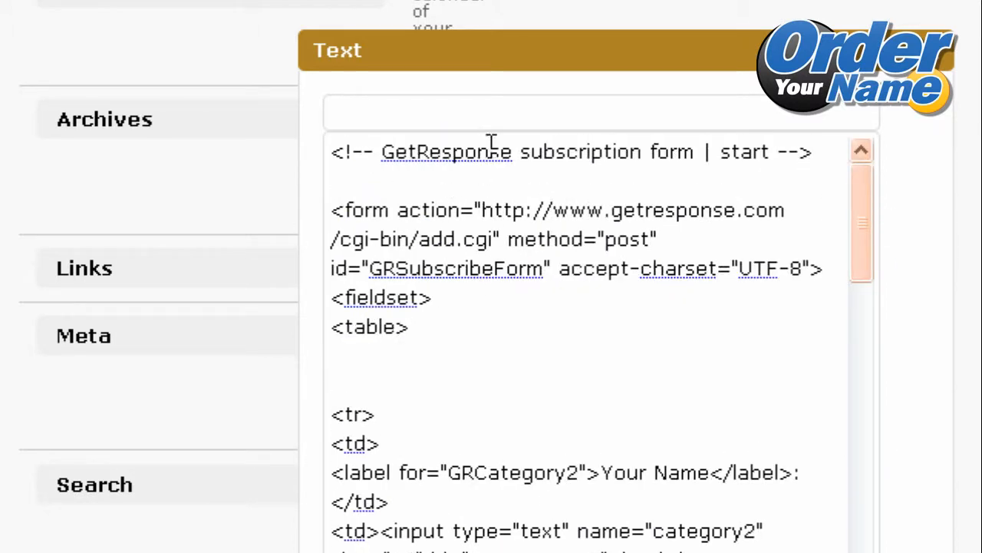
Step: Title the Text widget "Subscribe to My Blog!" and finish editing it
{"action": "left_click", "coordinate": [398, 111]}
{"action": "type", "text": "Subscribe to My Blog!"}
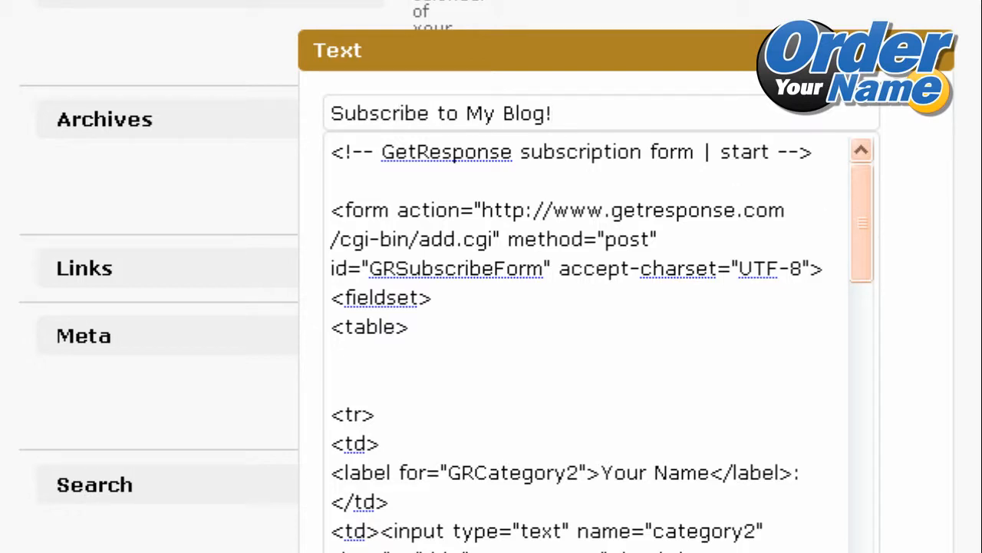
{"action": "scroll", "coordinate": [825, 191], "scroll_direction": "down", "scroll_amount": 5}
{"action": "scroll", "coordinate": [487, 277], "scroll_direction": "up", "scroll_amount": 2}
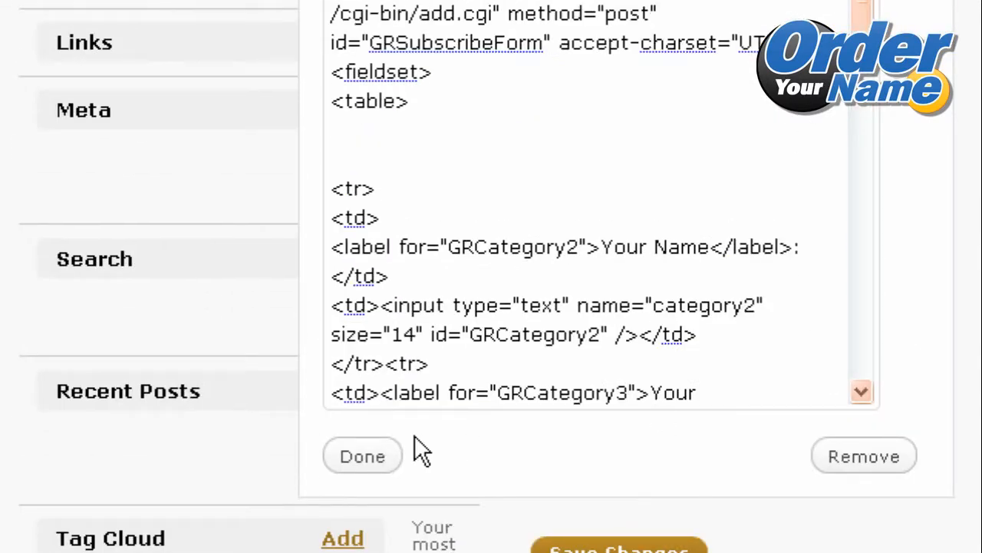
{"action": "left_click", "coordinate": [380, 453]}
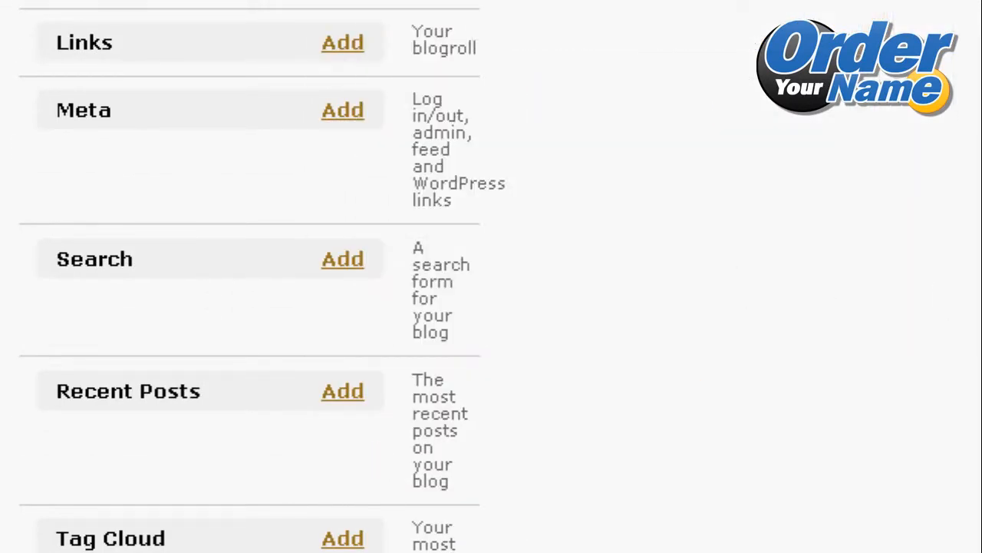
Step: Save the sidebar widget changes and check the subscription form on the blog's front page
{"action": "scroll", "coordinate": [491, 276], "scroll_direction": "up", "scroll_amount": 6}
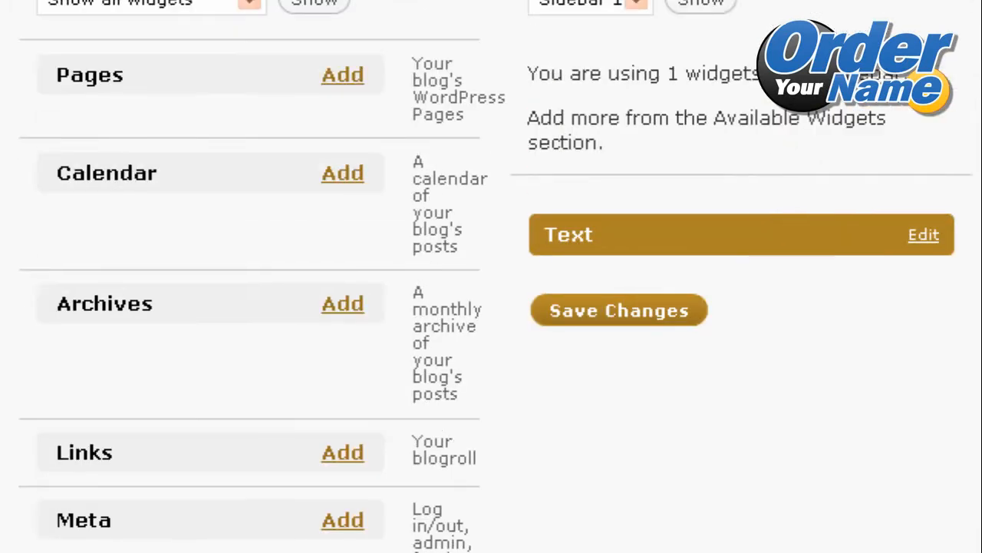
{"action": "left_click", "coordinate": [588, 315]}
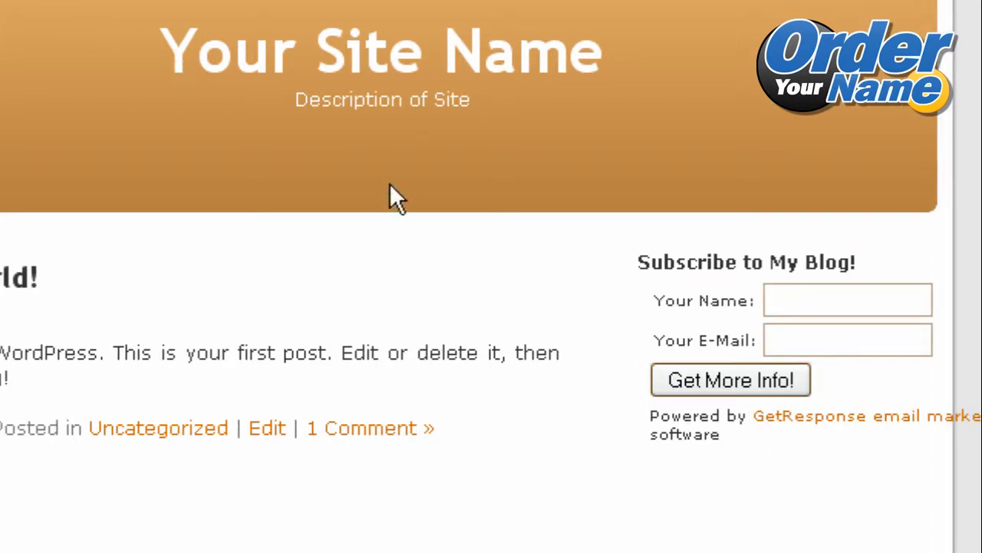
{"action": "left_click_drag", "start_coordinate": [638, 248], "coordinate": [870, 281]}
{"action": "left_click", "coordinate": [701, 300]}
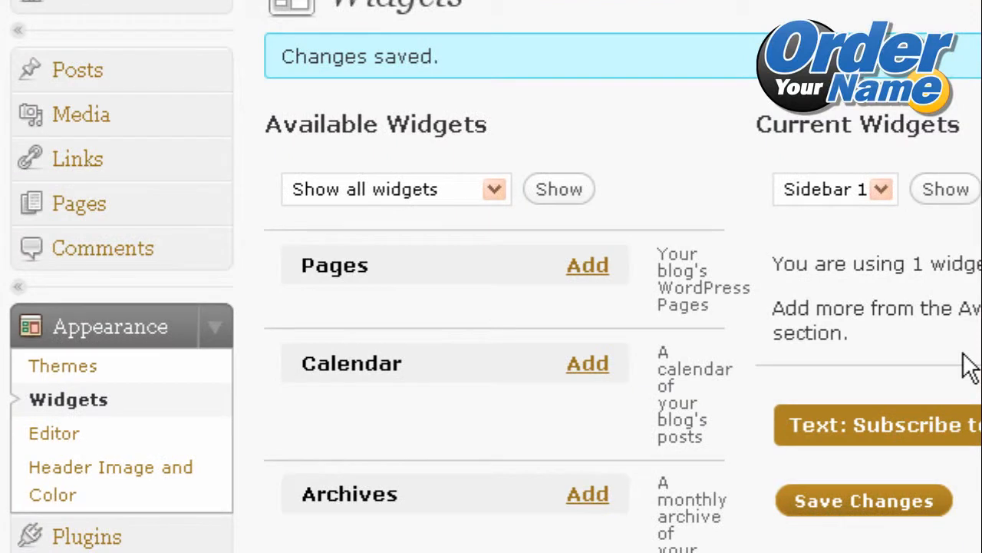
Step: Return to the WordPress admin and open the Hello world! post for editing from the posts list
{"action": "left_click", "coordinate": [224, 336]}
{"action": "left_click", "coordinate": [215, 81]}
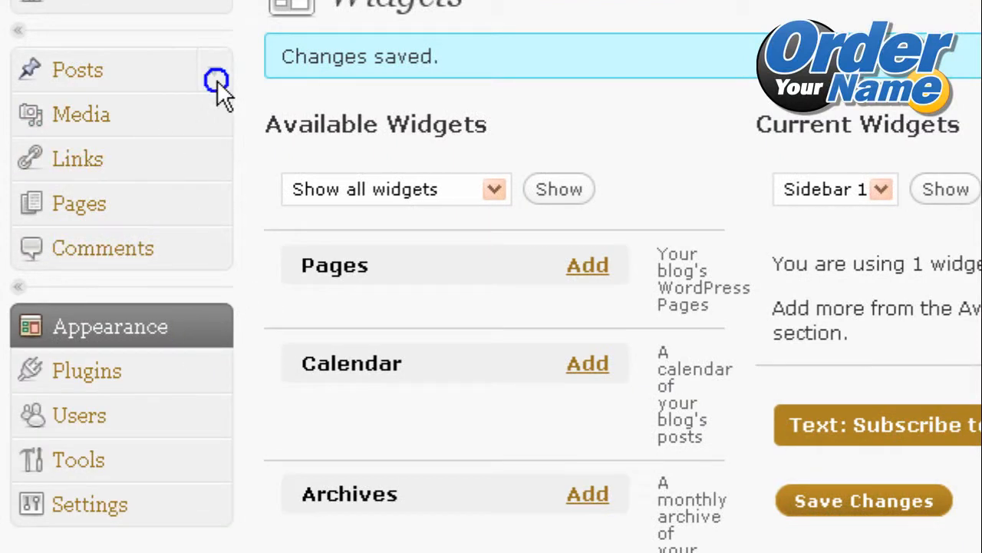
{"action": "left_click", "coordinate": [78, 115]}
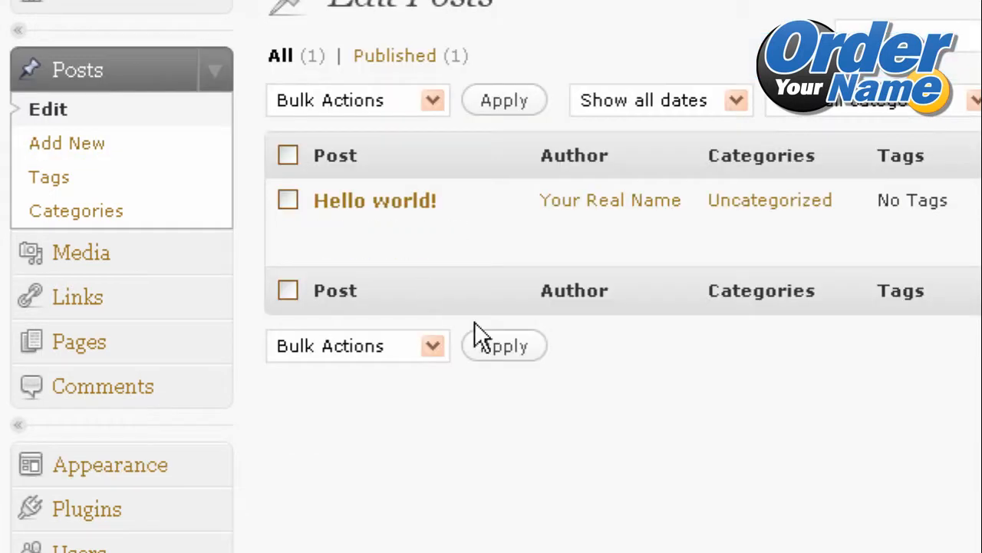
{"action": "mouse_move", "coordinate": [330, 251]}
{"action": "mouse_move", "coordinate": [402, 263]}
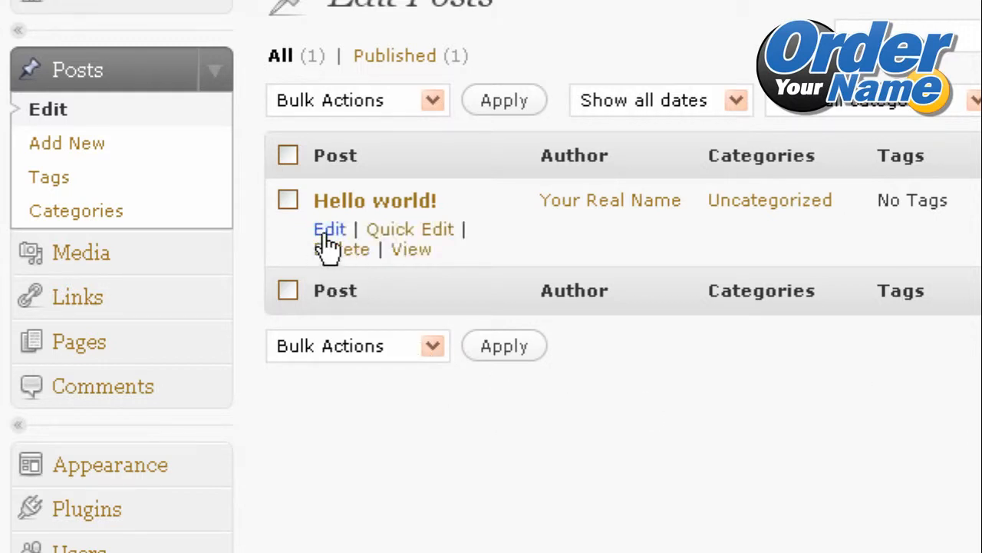
{"action": "left_click", "coordinate": [323, 229]}
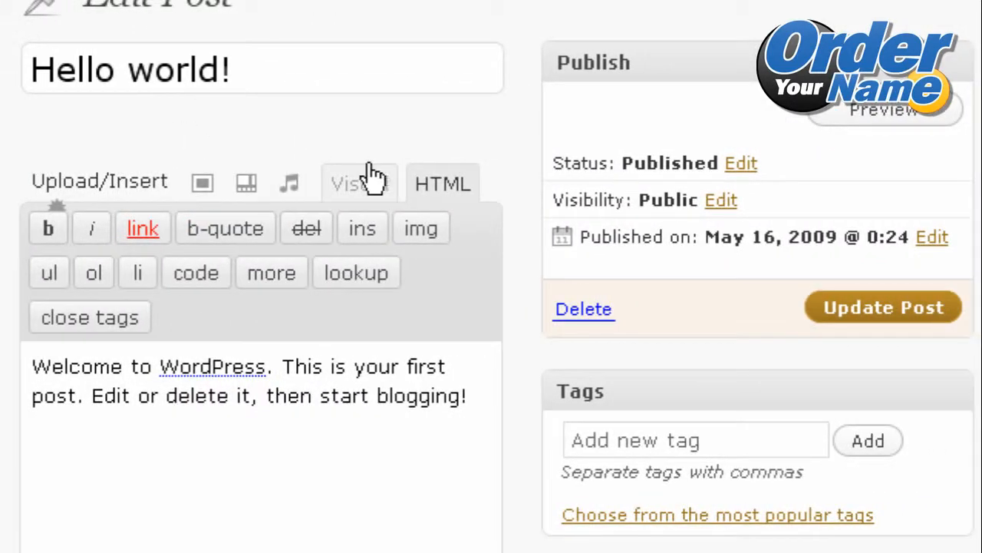
Step: In HTML mode, paste the form code two lines below the Hello world! post's text and update the post
{"action": "left_click", "coordinate": [362, 190]}
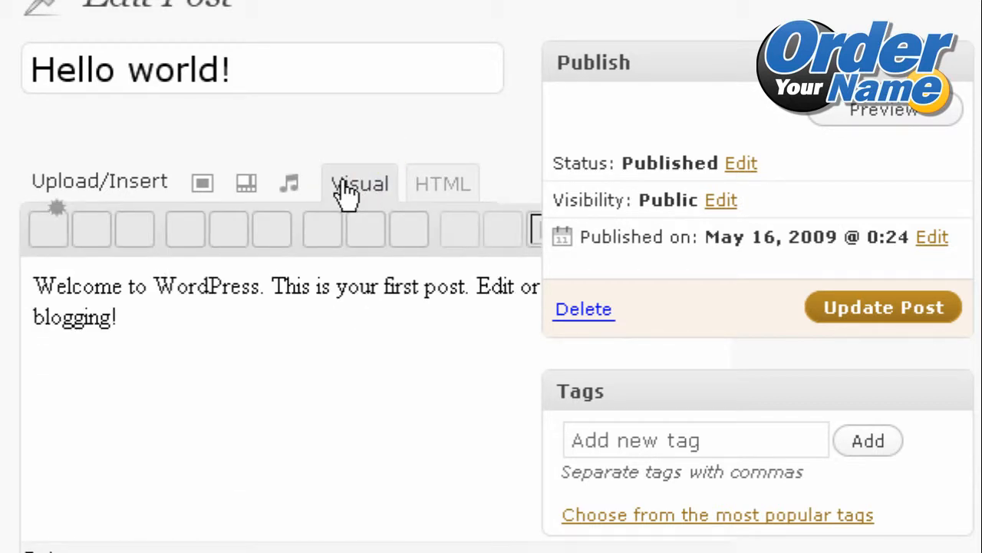
{"action": "left_click", "coordinate": [443, 192]}
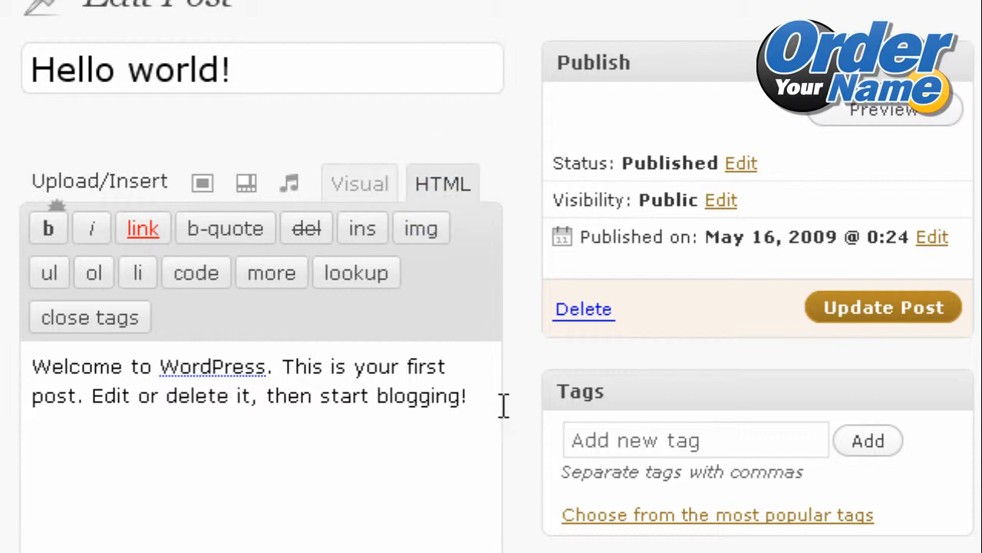
{"action": "left_click", "coordinate": [479, 400]}
{"action": "key", "text": "Return"}
{"action": "key", "text": "Return"}
{"action": "right_click", "coordinate": [242, 447]}
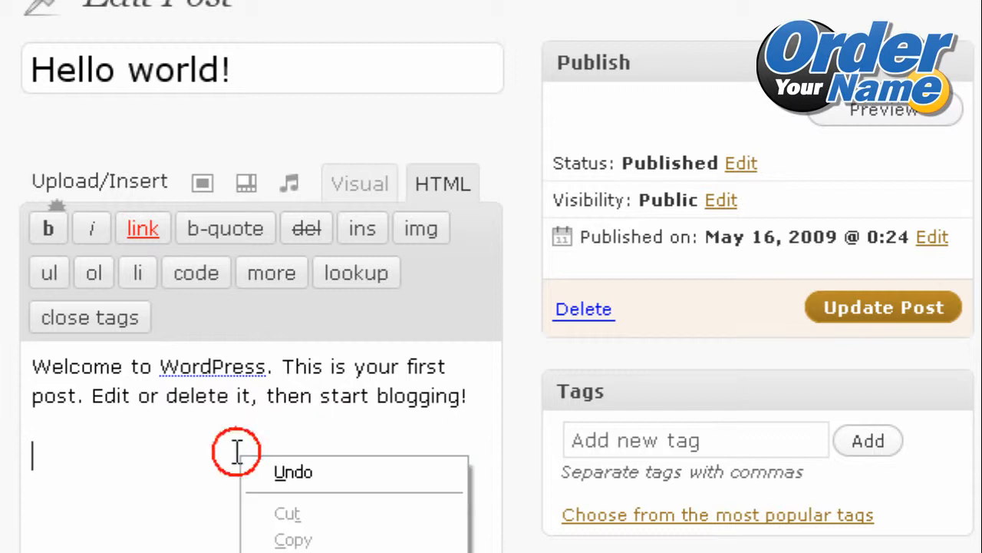
{"action": "left_click", "coordinate": [272, 541]}
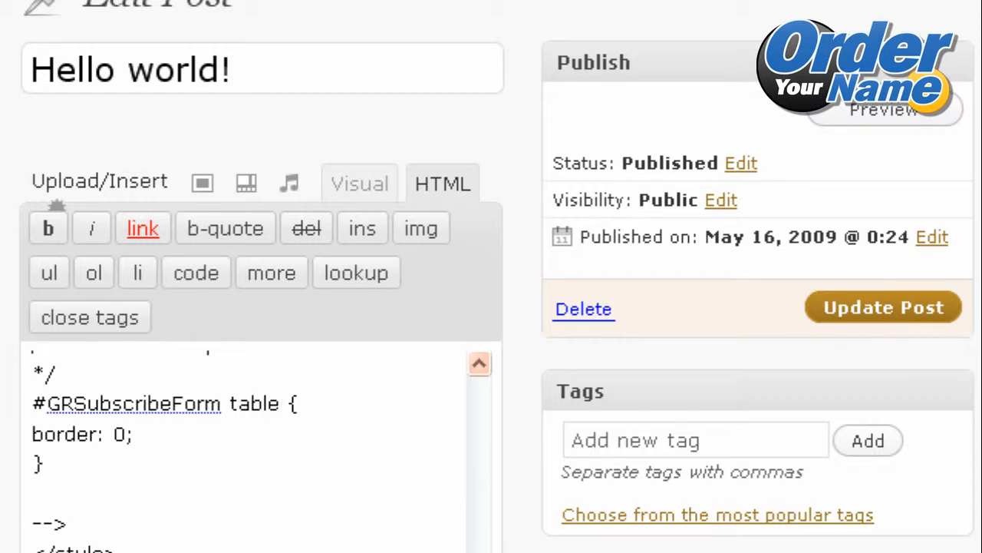
{"action": "left_click_drag", "start_coordinate": [478, 552], "coordinate": [476, 361]}
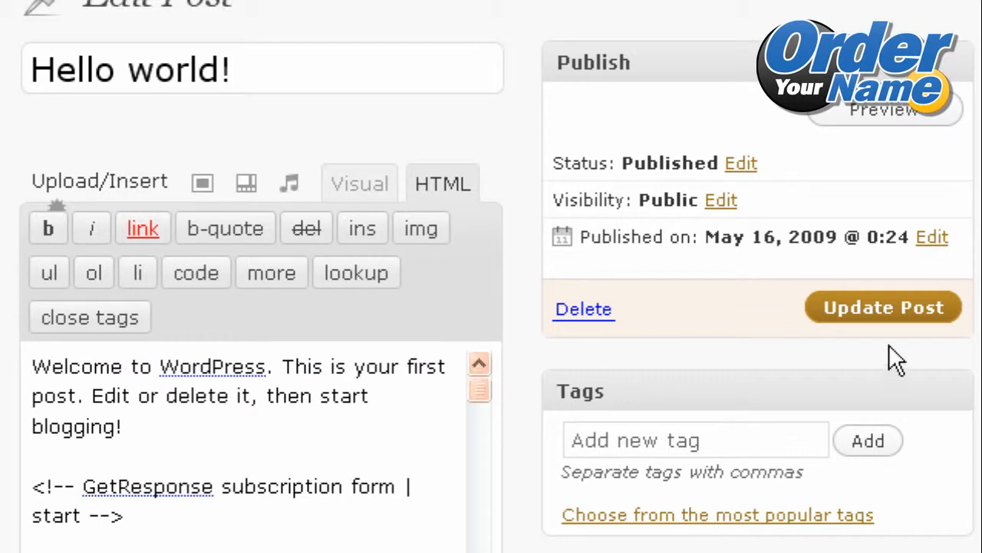
{"action": "left_click", "coordinate": [850, 319]}
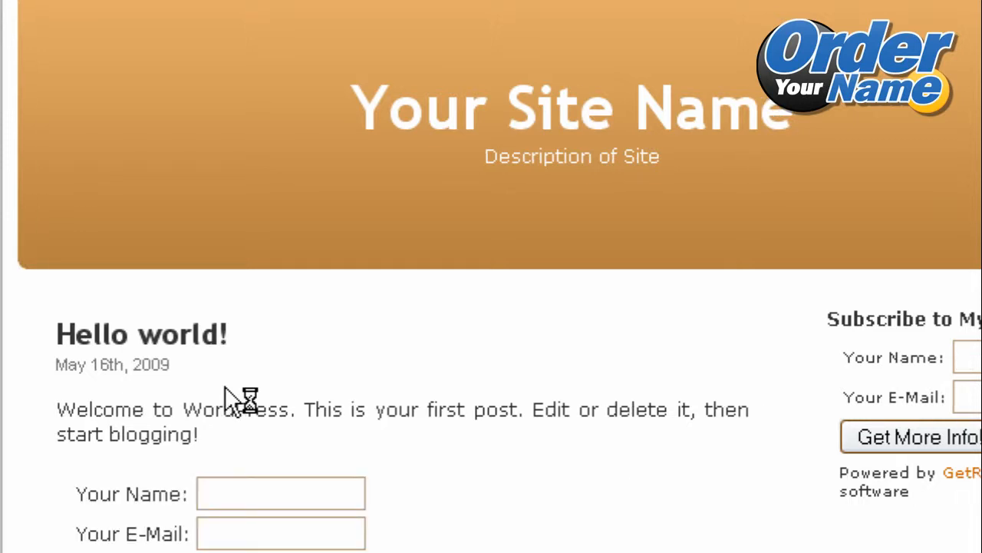
Step: Examine the form inside the published Hello world! post, including its "Powered by GetResponse email marketing software" line
{"action": "left_click", "coordinate": [105, 450]}
{"action": "scroll", "coordinate": [108, 456], "scroll_direction": "down", "scroll_amount": 3}
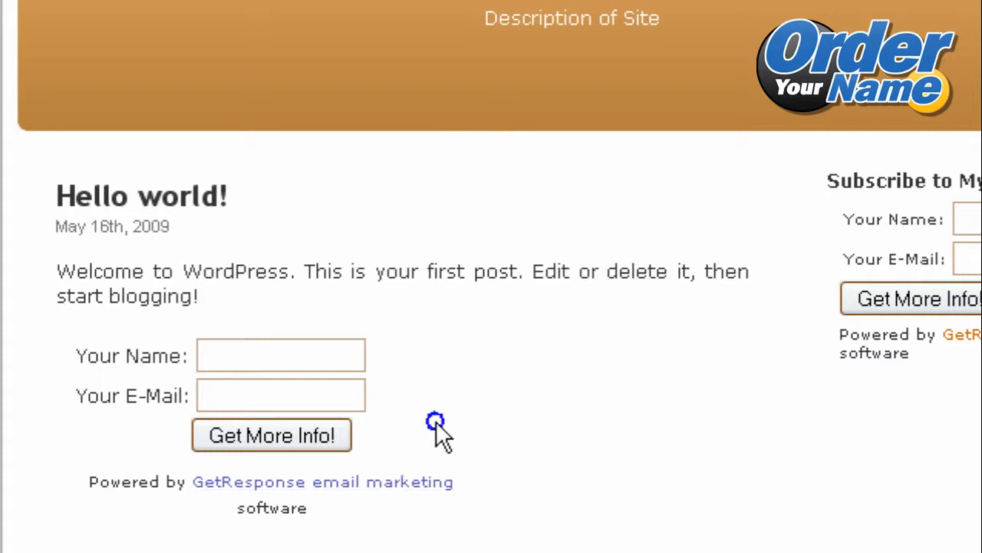
{"action": "left_click_drag", "start_coordinate": [302, 511], "coordinate": [54, 500]}
{"action": "left_click", "coordinate": [82, 487]}
{"action": "left_click_drag", "start_coordinate": [317, 512], "coordinate": [340, 531]}
{"action": "left_click", "coordinate": [111, 476]}
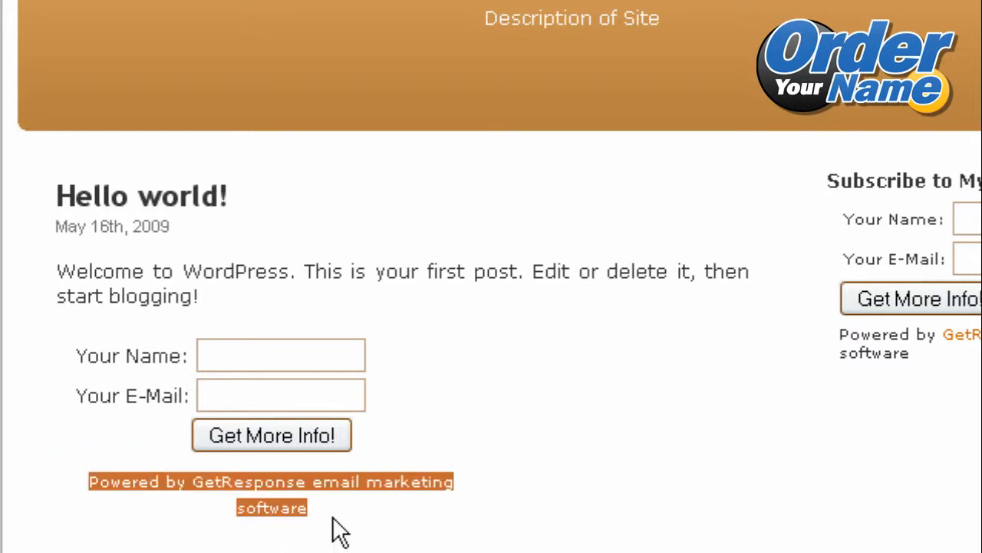
{"action": "left_click", "coordinate": [340, 531]}
Step: Check the Your Name and Your E-Mail fields of the form in the Hello world! post
{"action": "left_click", "coordinate": [239, 355]}
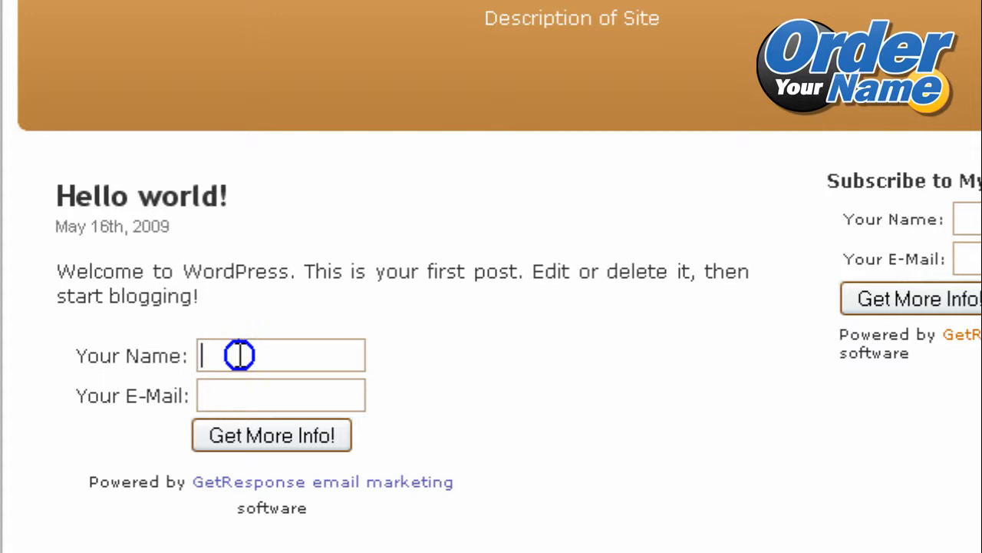
{"action": "left_click", "coordinate": [248, 394]}
{"action": "left_click", "coordinate": [287, 355]}
{"action": "left_click", "coordinate": [241, 398]}
{"action": "left_click", "coordinate": [242, 365]}
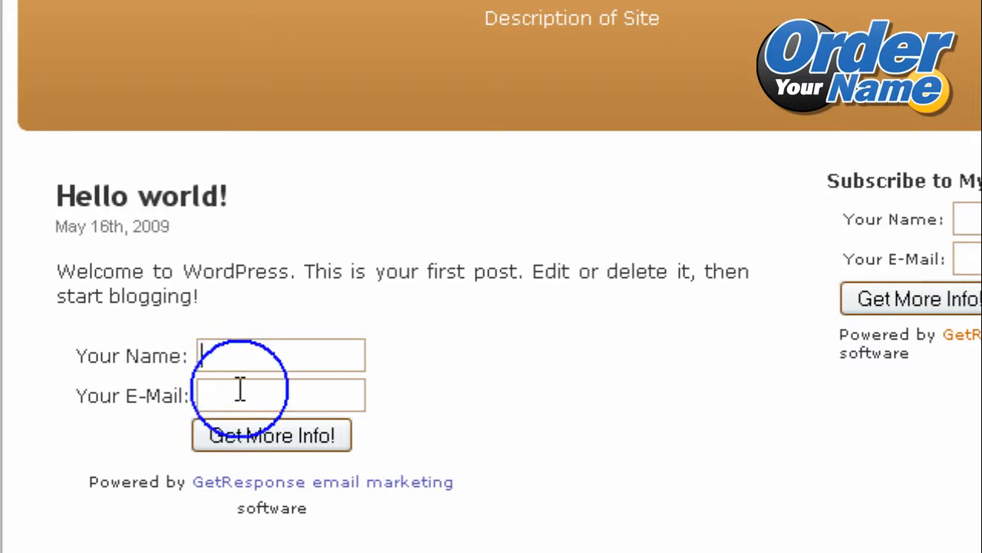
{"action": "left_click", "coordinate": [240, 393]}
{"action": "left_click", "coordinate": [288, 357]}
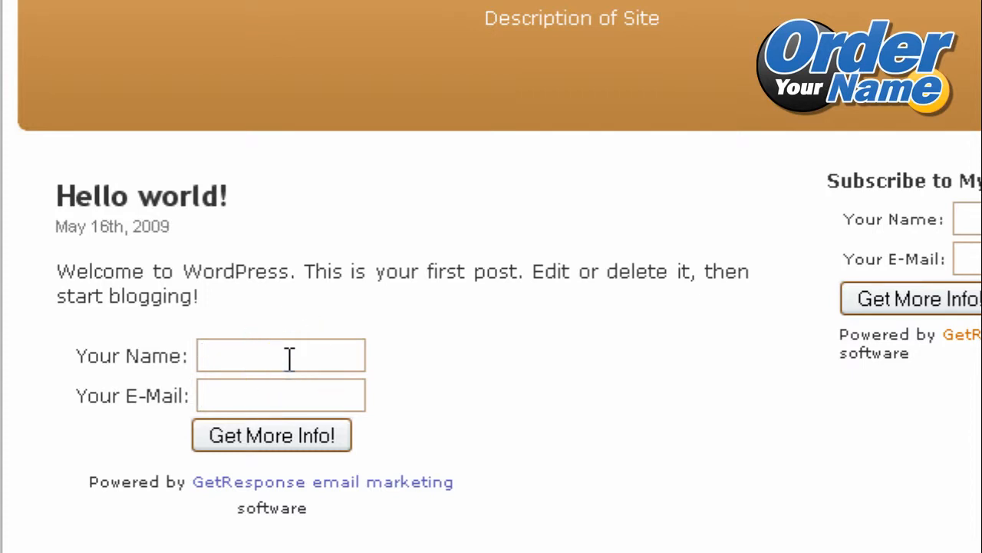
{"action": "left_click", "coordinate": [279, 393]}
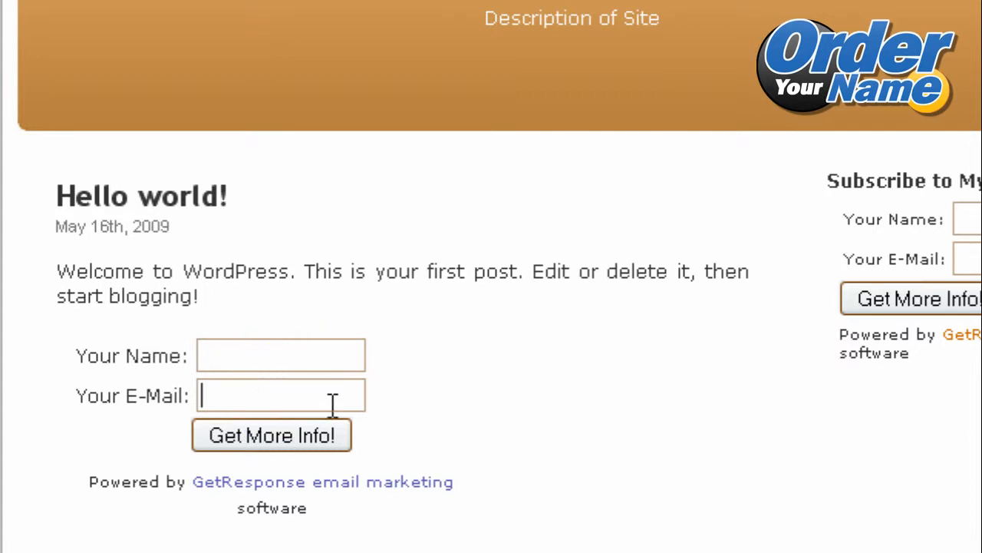